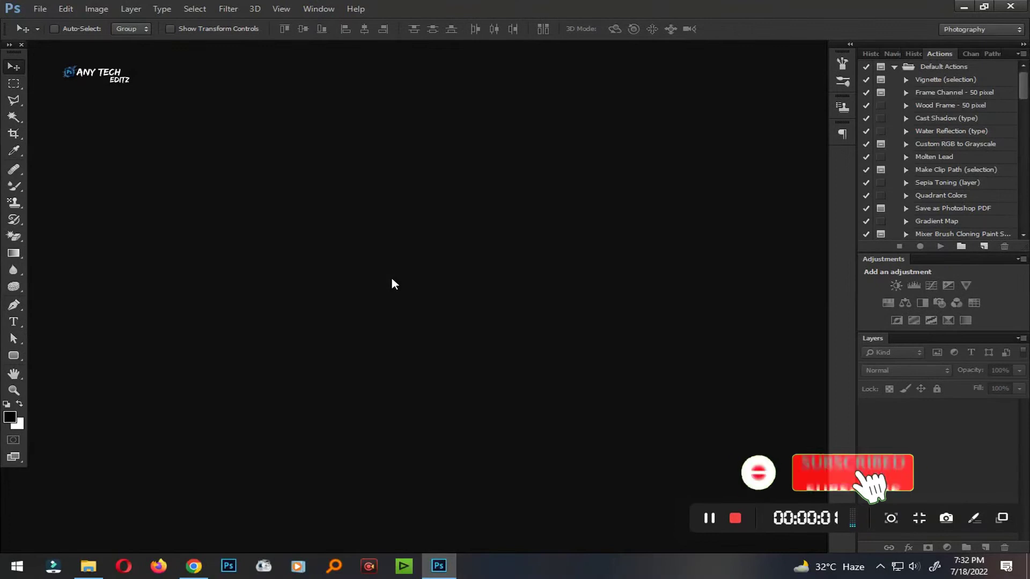
# - Open 01 (11).jpg, the woman sitting on the road, from the Photo folder on drive E
pyautogui.click(43, 9)
pyautogui.click(79, 32)
pyautogui.write('E:\\Song Video\\Eibrahim\\YT\\Photo')
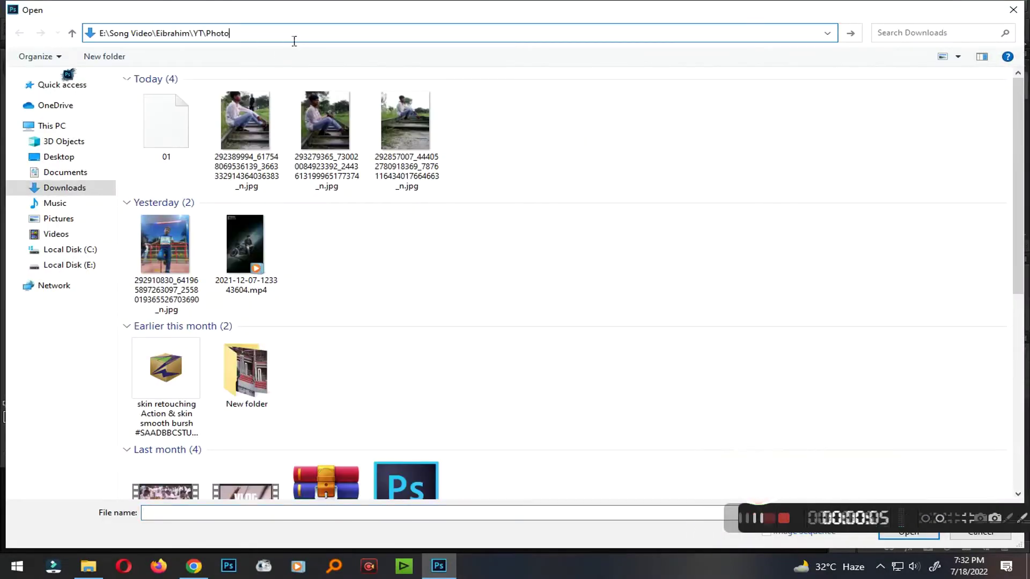
pyautogui.press('Return')
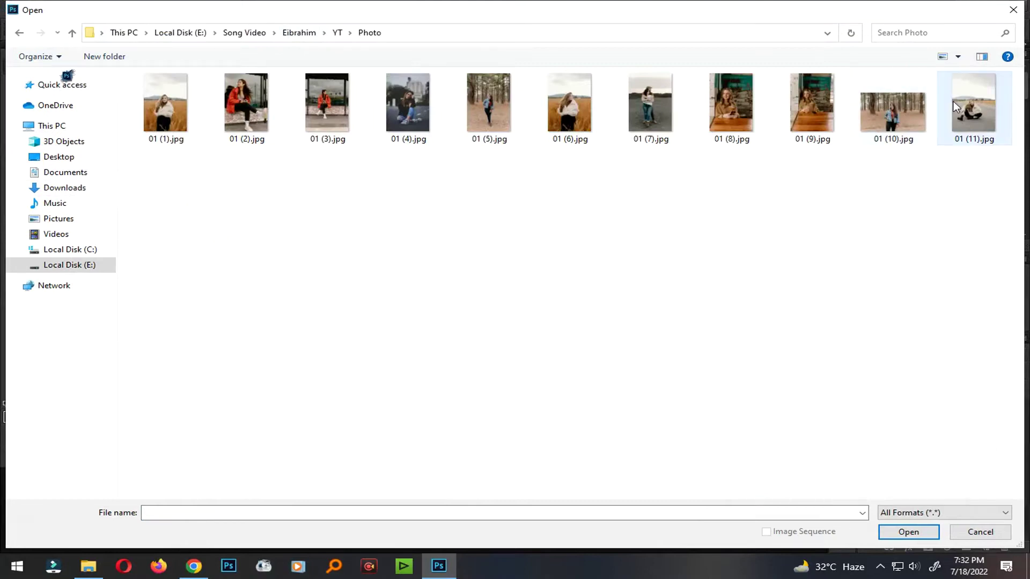
pyautogui.doubleClick(973, 105)
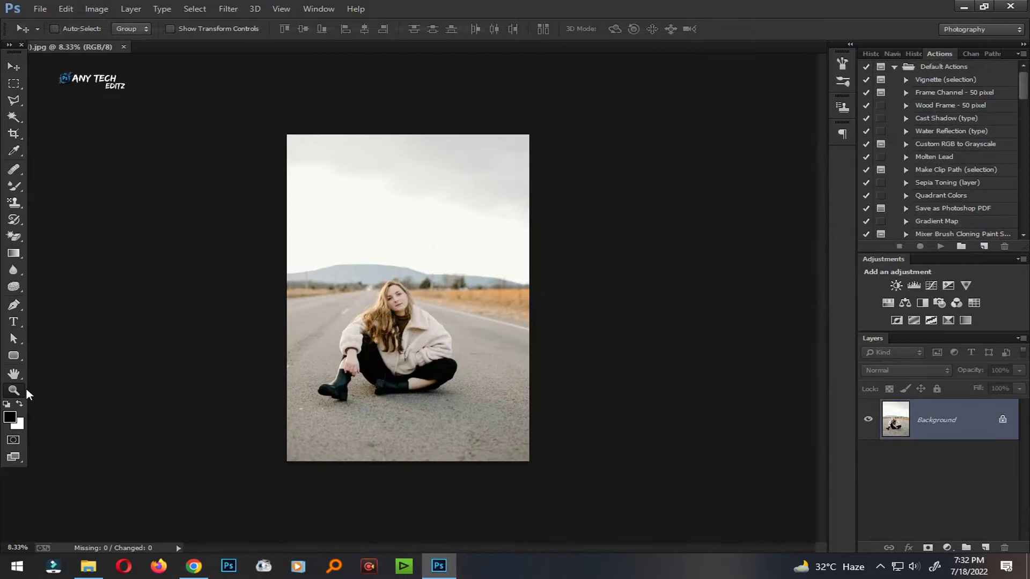
# - Zoom in on the woman's face and duplicate the Background layer
pyautogui.click(21, 391)
pyautogui.click(397, 279)
pyautogui.click(397, 279)
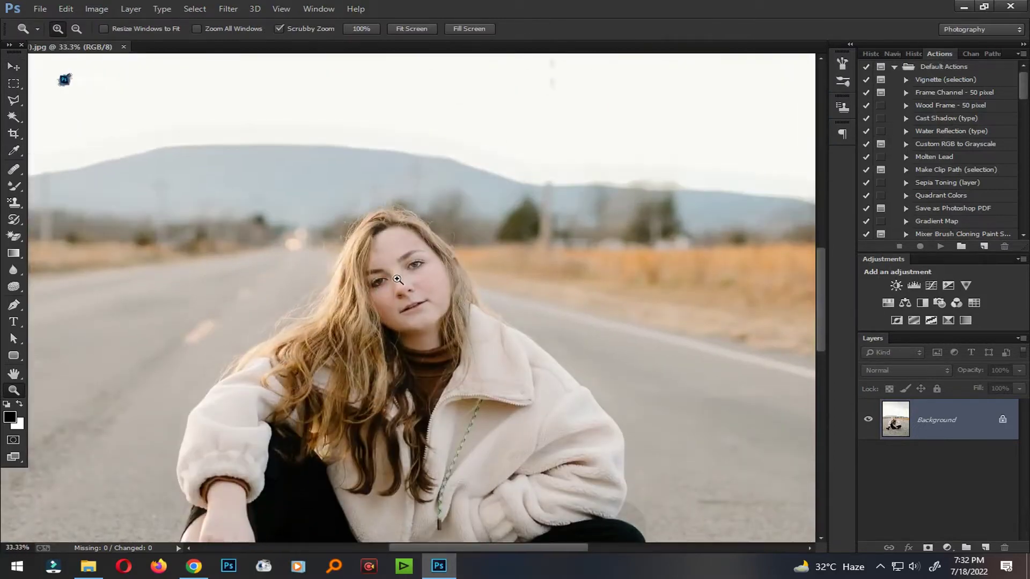
pyautogui.moveTo(901, 404); pyautogui.dragTo(984, 547)
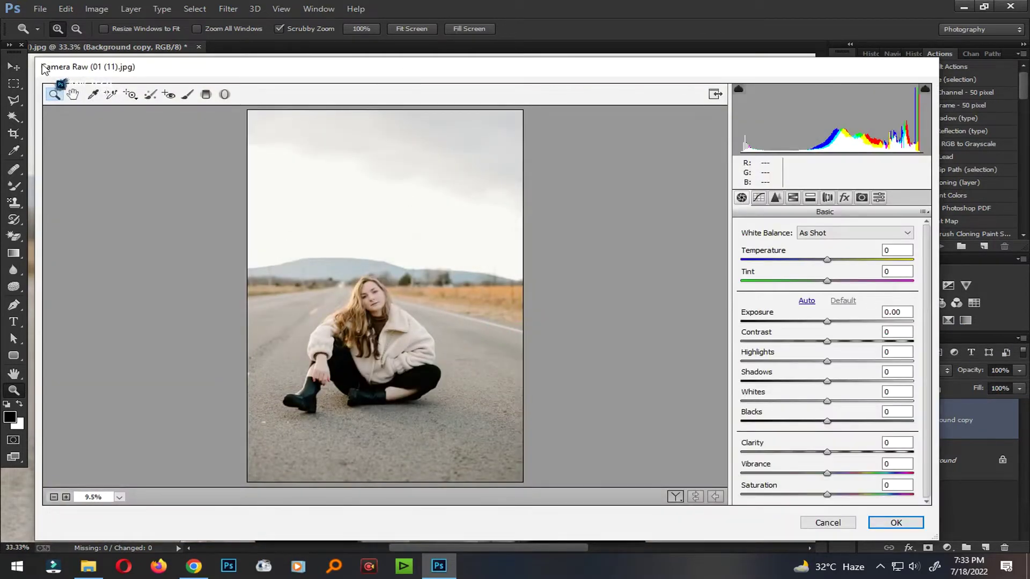
# - Enlarge Camera Raw and set Whites +46, Blacks +12, Shadows +16, Contrast +14, Clarity +9, Vibrance +11
pyautogui.moveTo(42, 65); pyautogui.dragTo(0, 0)
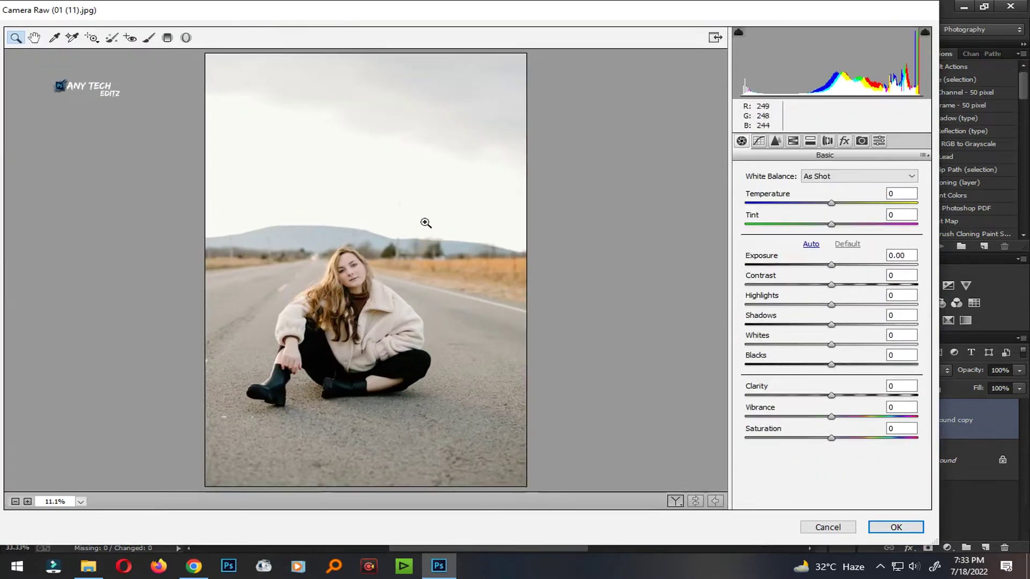
pyautogui.moveTo(934, 542); pyautogui.dragTo(1028, 557)
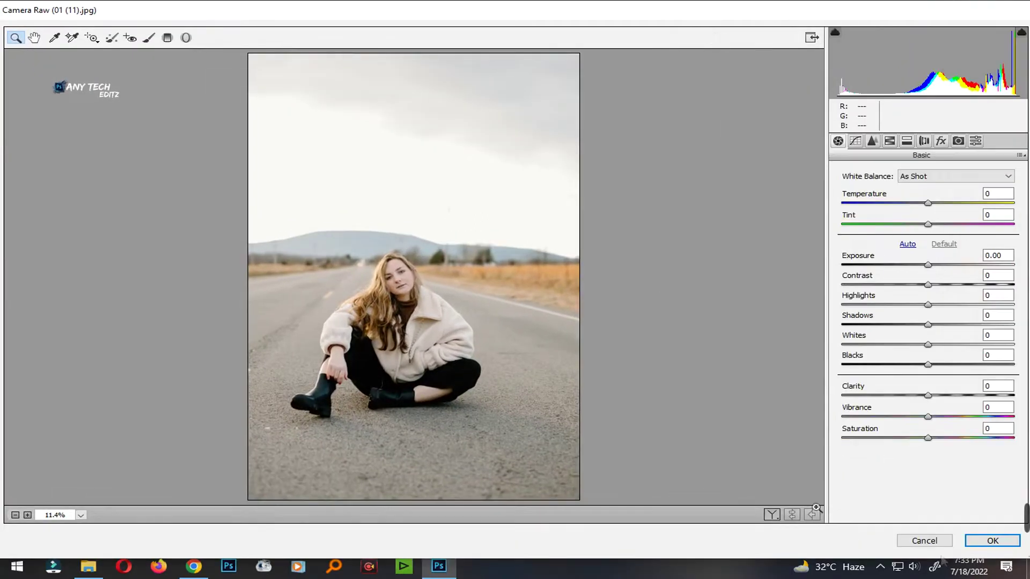
pyautogui.moveTo(395, 312); pyautogui.dragTo(408, 297)
pyautogui.moveTo(927, 345)
pyautogui.mouseDown()
pyautogui.moveTo(839, 356)
pyautogui.moveTo(988, 345)
pyautogui.moveTo(938, 344)
pyautogui.moveTo(900, 367)
pyautogui.moveTo(941, 397)
pyautogui.moveTo(892, 398)
pyautogui.moveTo(937, 400)
pyautogui.mouseUp()
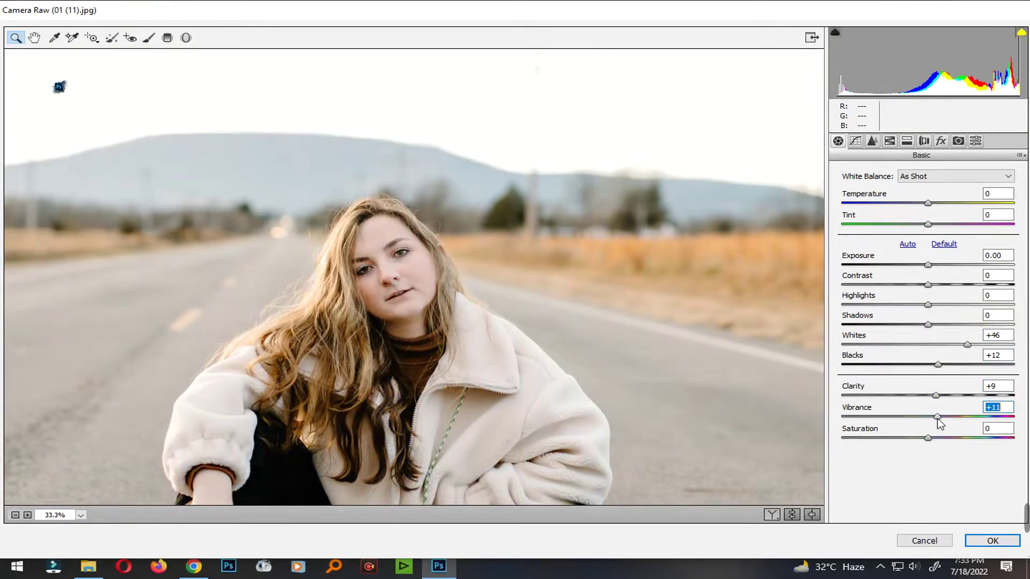
pyautogui.moveTo(928, 324)
pyautogui.mouseDown()
pyautogui.moveTo(943, 325)
pyautogui.moveTo(931, 304)
pyautogui.moveTo(960, 284)
pyautogui.mouseUp()
pyautogui.hotkey('ctrl', '0')
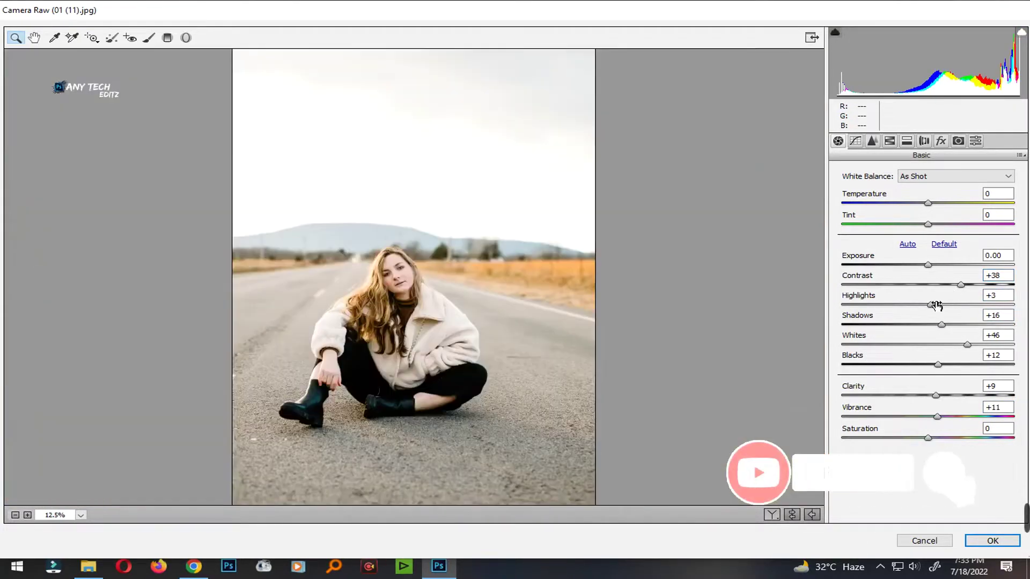
pyautogui.hotkey('ctrl', '+')
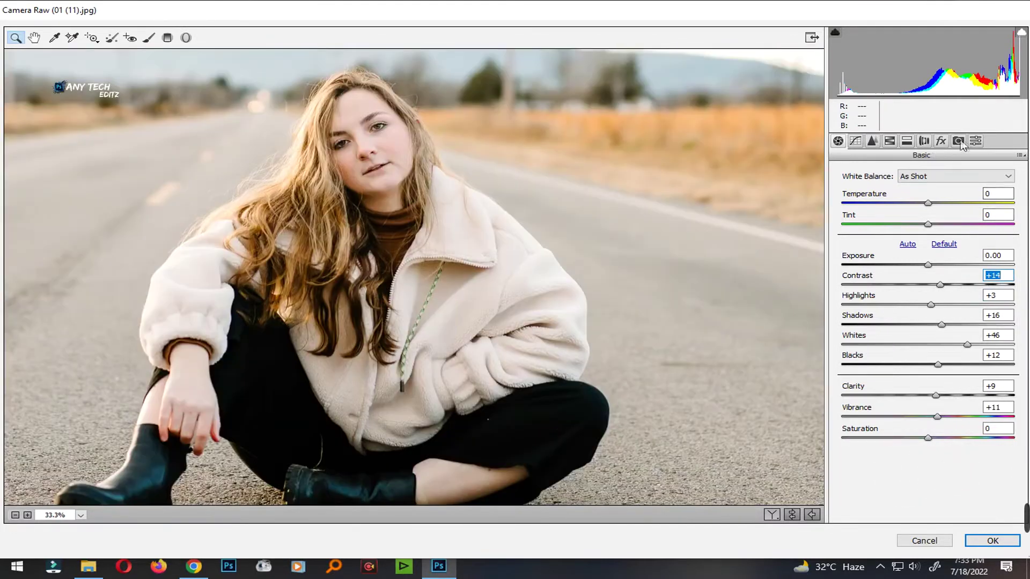
# - Raise the Green and Blue Primary Saturation in Camera Calibration
pyautogui.click(958, 141)
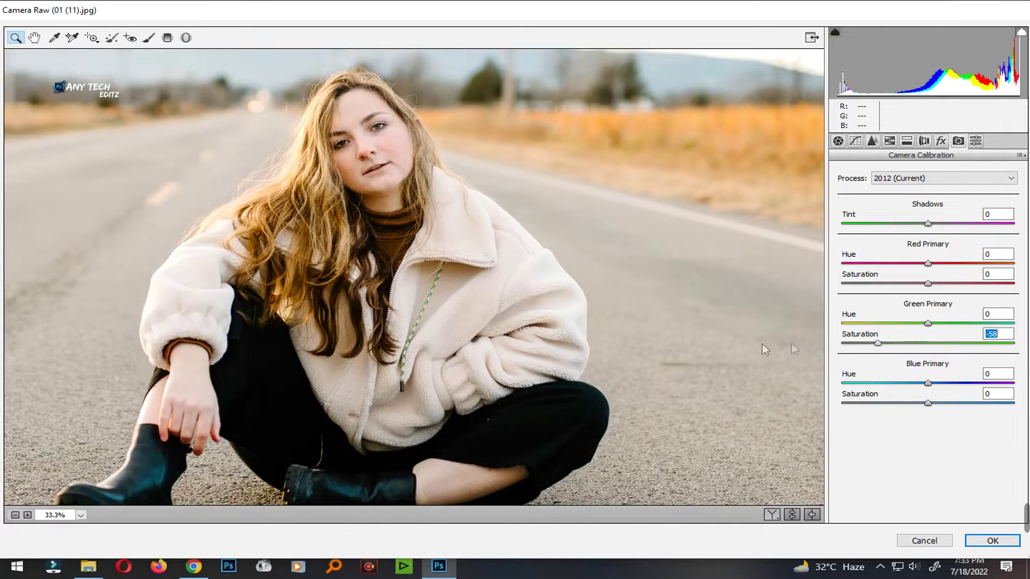
pyautogui.moveTo(877, 343); pyautogui.dragTo(946, 343)
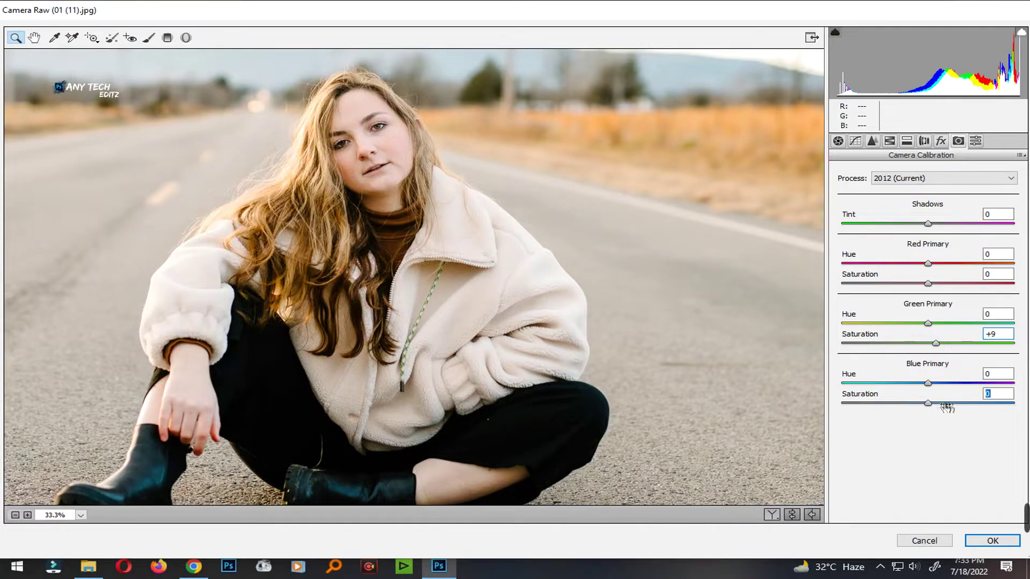
pyautogui.moveTo(947, 408); pyautogui.dragTo(965, 414)
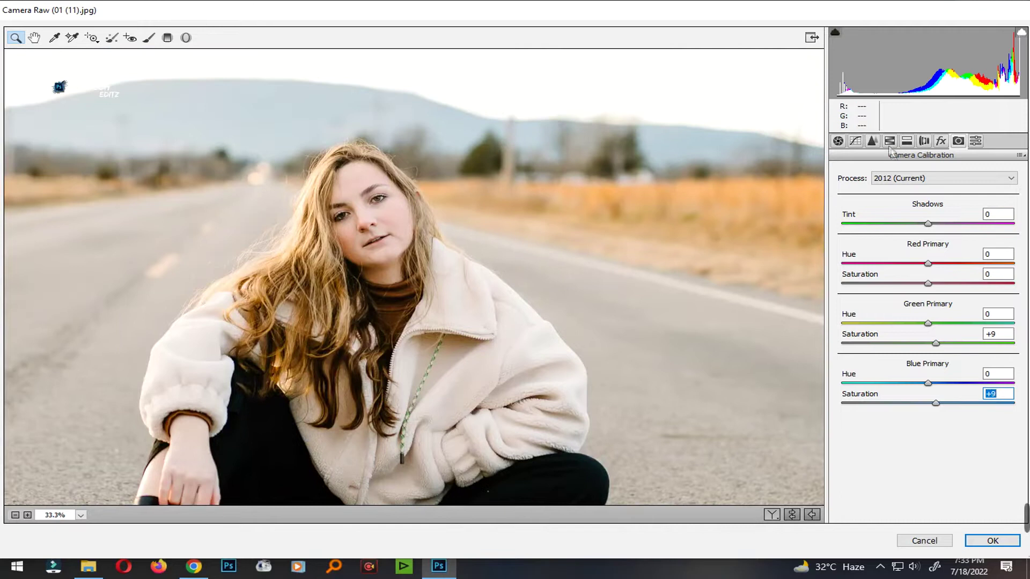
# - Brighten yellow luminance and set HSL saturation: yellows +100, greens +99, oranges -6, blues +75
pyautogui.click(889, 141)
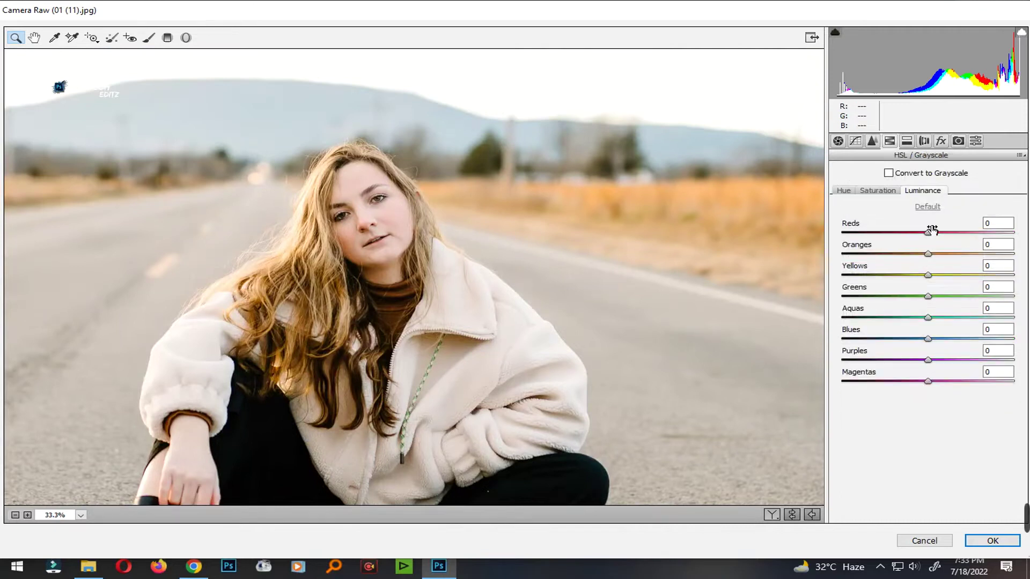
pyautogui.moveTo(927, 279); pyautogui.dragTo(938, 291)
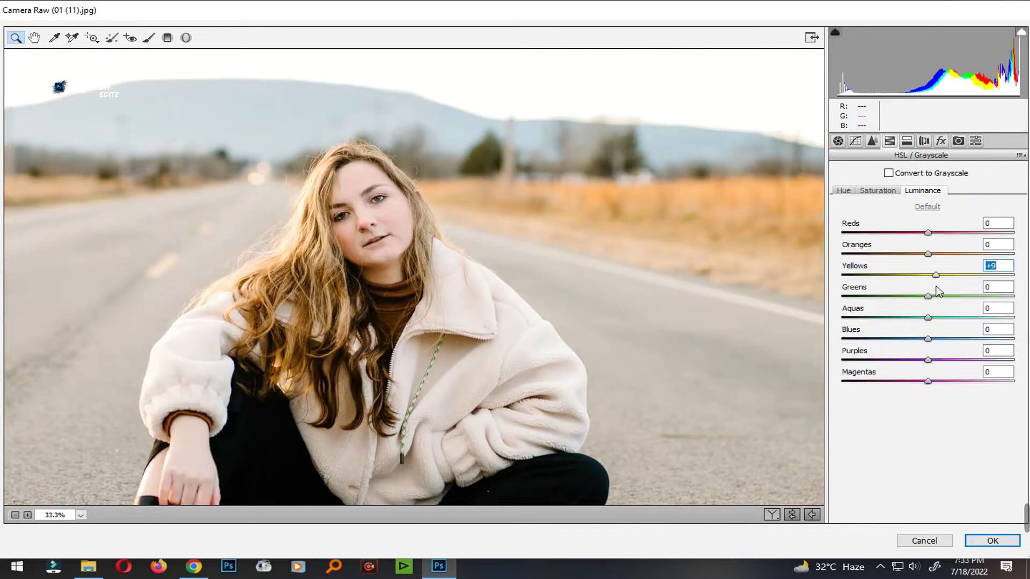
pyautogui.click(878, 191)
pyautogui.moveTo(927, 275)
pyautogui.mouseDown()
pyautogui.moveTo(809, 280)
pyautogui.moveTo(983, 300)
pyautogui.mouseUp()
pyautogui.hotkey('ctrl', '0')
pyautogui.moveTo(927, 253); pyautogui.dragTo(912, 255)
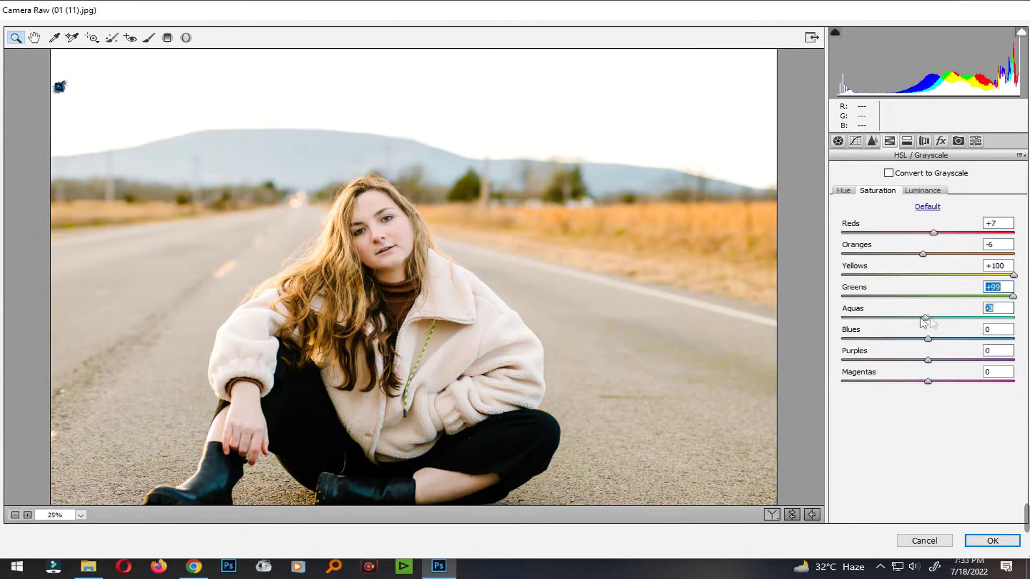
pyautogui.moveTo(942, 340); pyautogui.dragTo(775, 351)
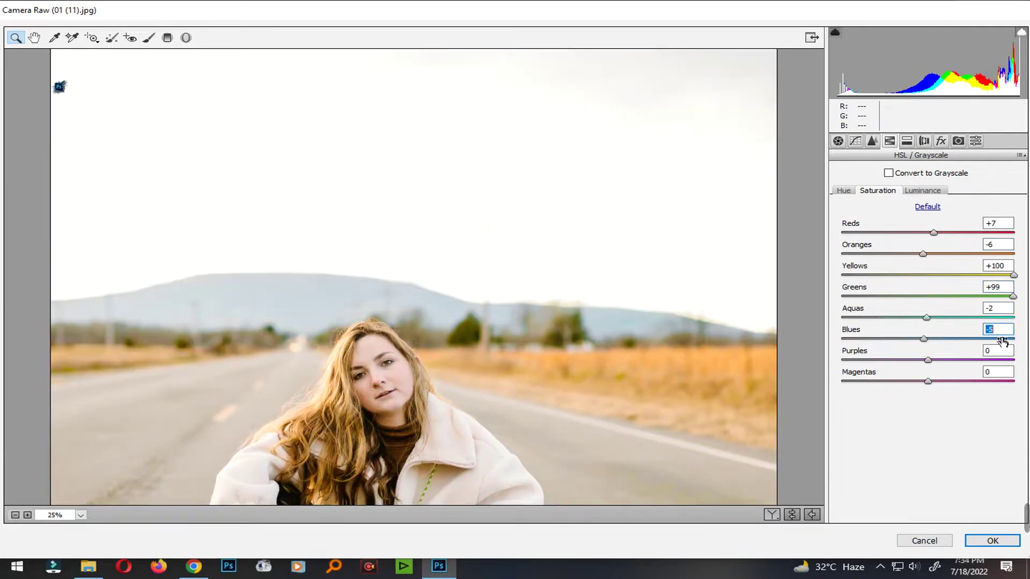
pyautogui.moveTo(972, 341); pyautogui.dragTo(999, 341)
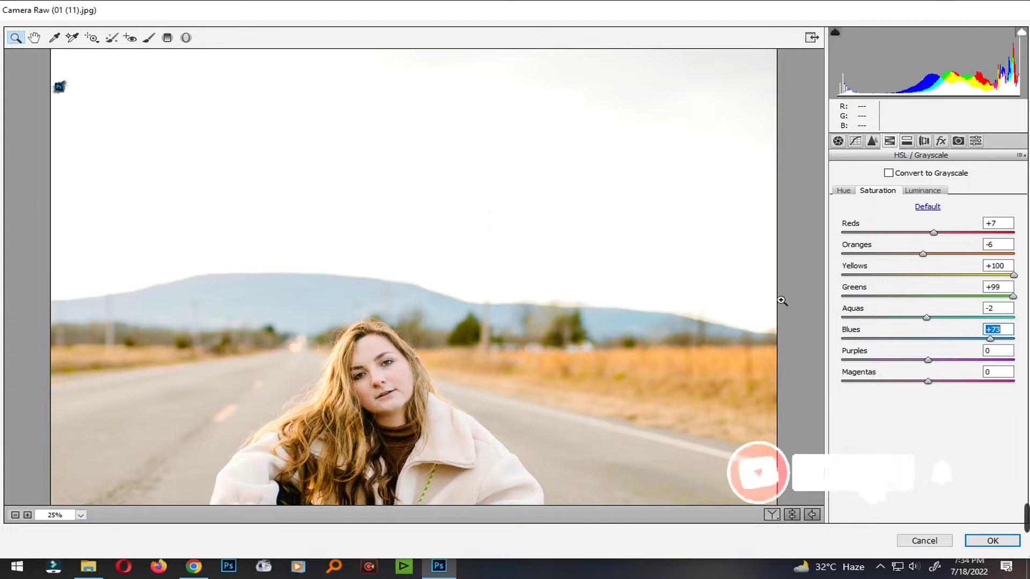
# - Set Clarity +18 and Blacks +3, lift Shadows slightly, and apply the Camera Raw grade
pyautogui.click(855, 142)
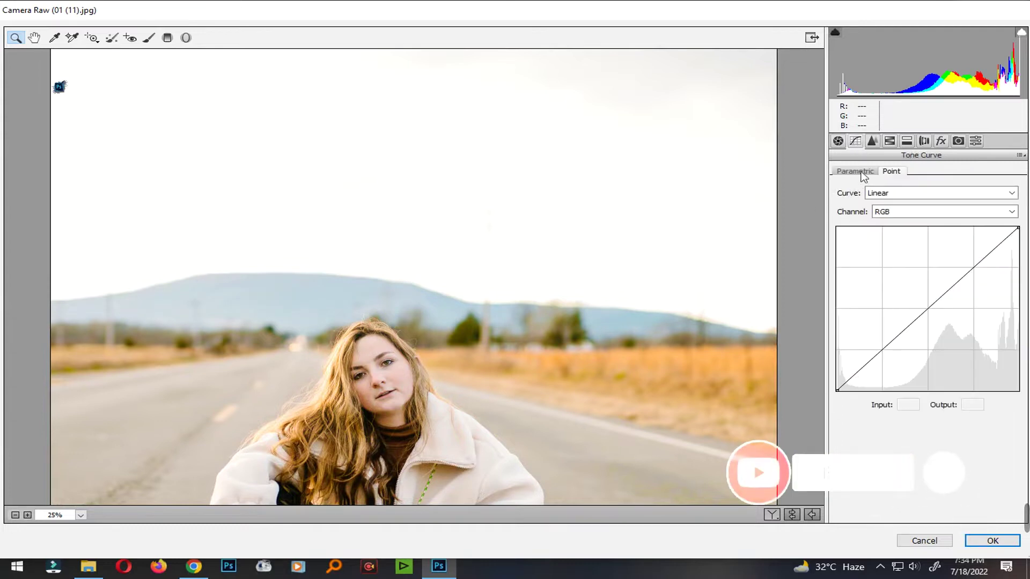
pyautogui.click(838, 141)
pyautogui.moveTo(936, 395); pyautogui.dragTo(943, 395)
pyautogui.moveTo(1008, 367); pyautogui.dragTo(933, 374)
pyautogui.moveTo(941, 325); pyautogui.dragTo(943, 324)
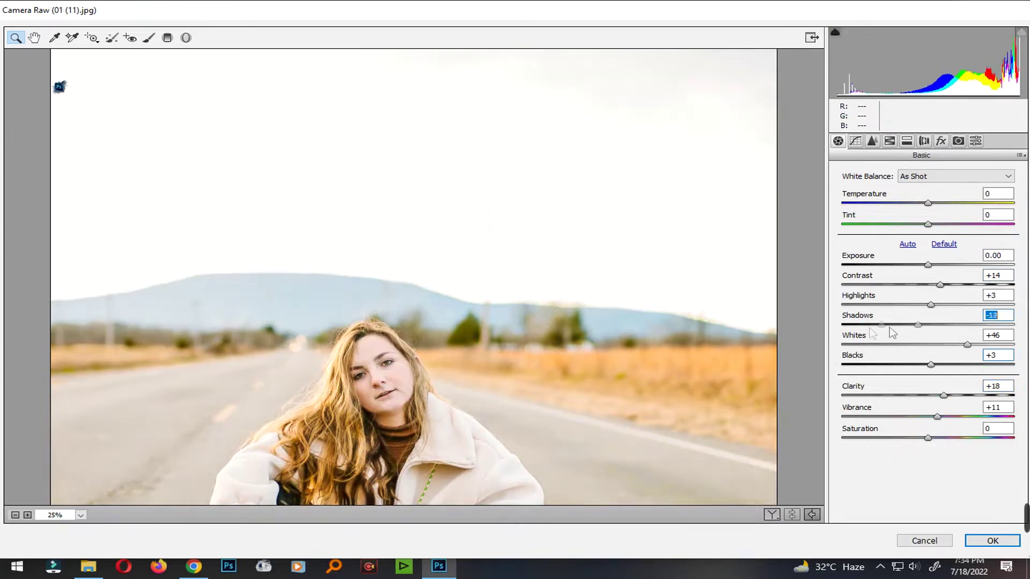
pyautogui.press('Return')
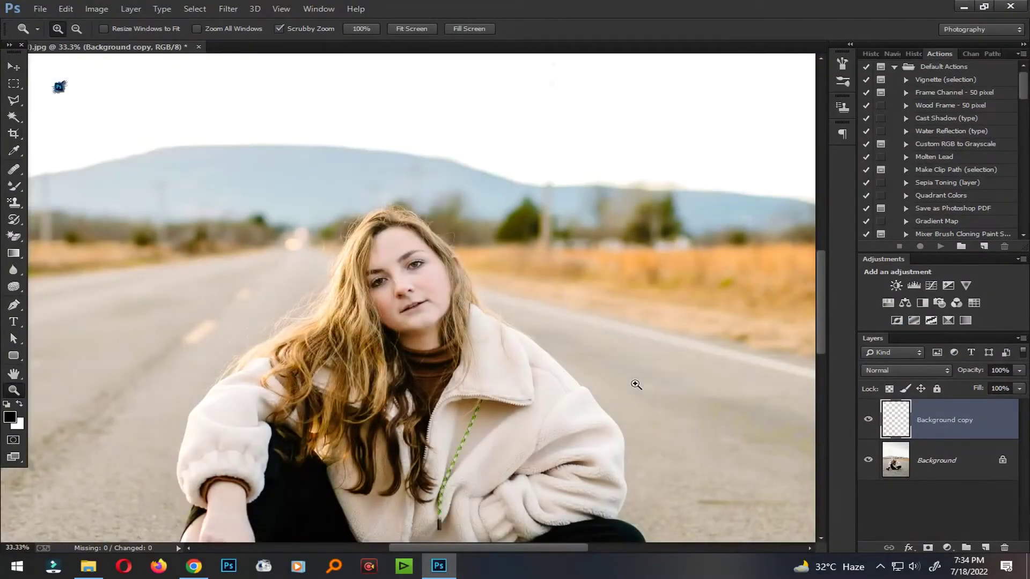
# - Review the whole graded portrait, then zoom in on the woman's face
pyautogui.moveTo(564, 305); pyautogui.dragTo(479, 348)
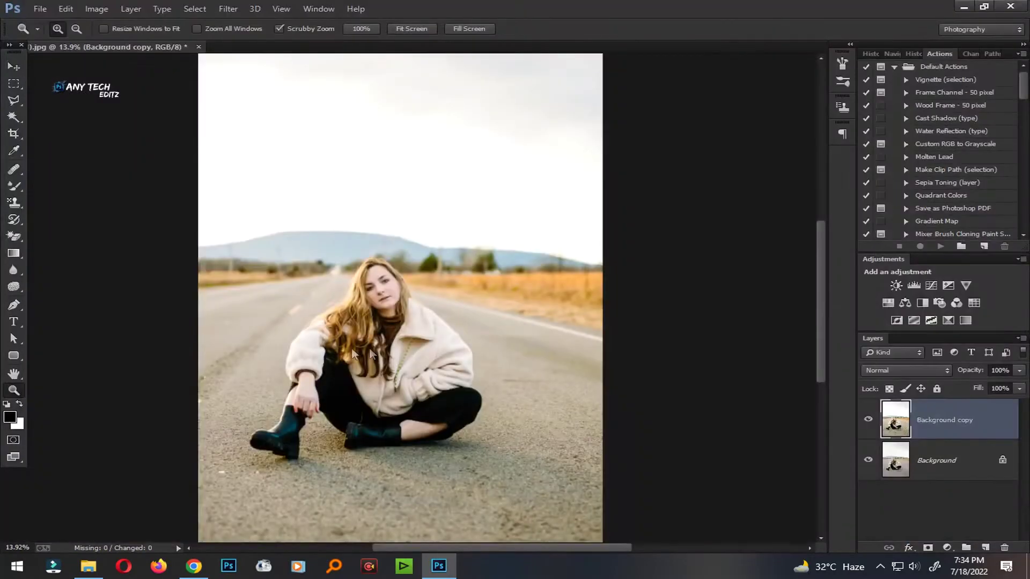
pyautogui.click(373, 301)
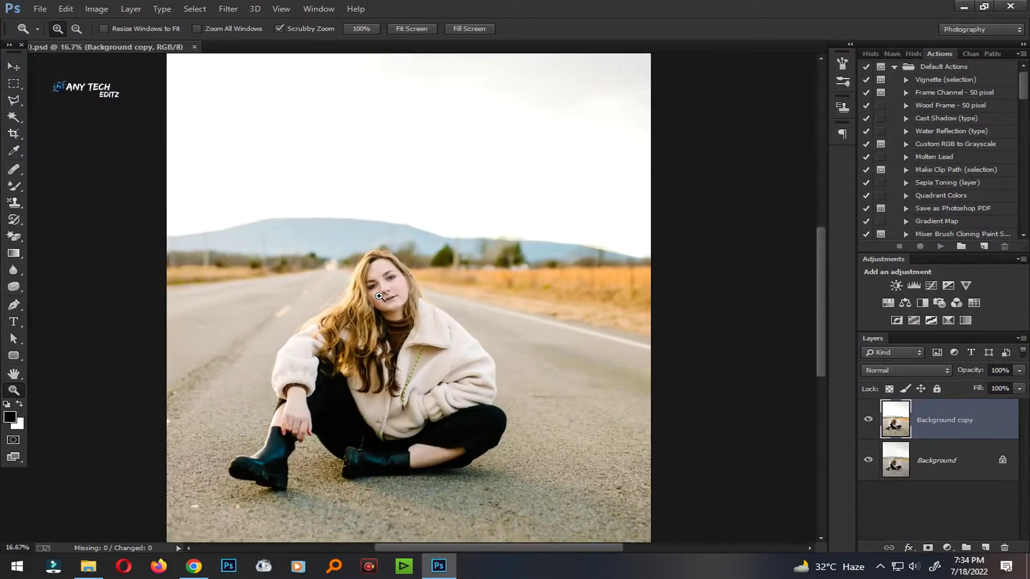
pyautogui.click(236, 10)
pyautogui.moveTo(256, 365)
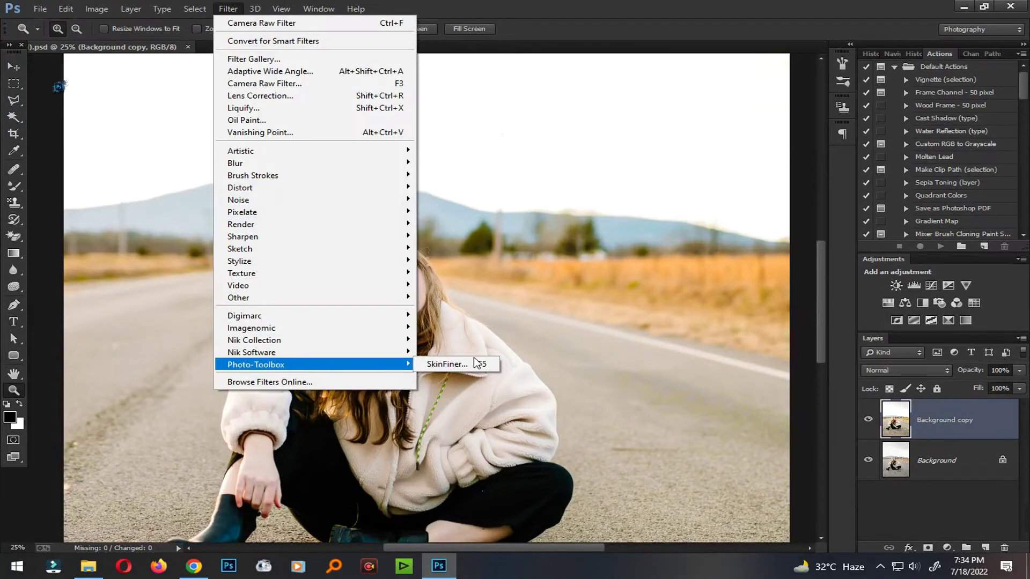
# - Apply SkinFiner with Smoothing Amount 76, Skin Tone Brightness +4 and Contrast +27
pyautogui.click(480, 366)
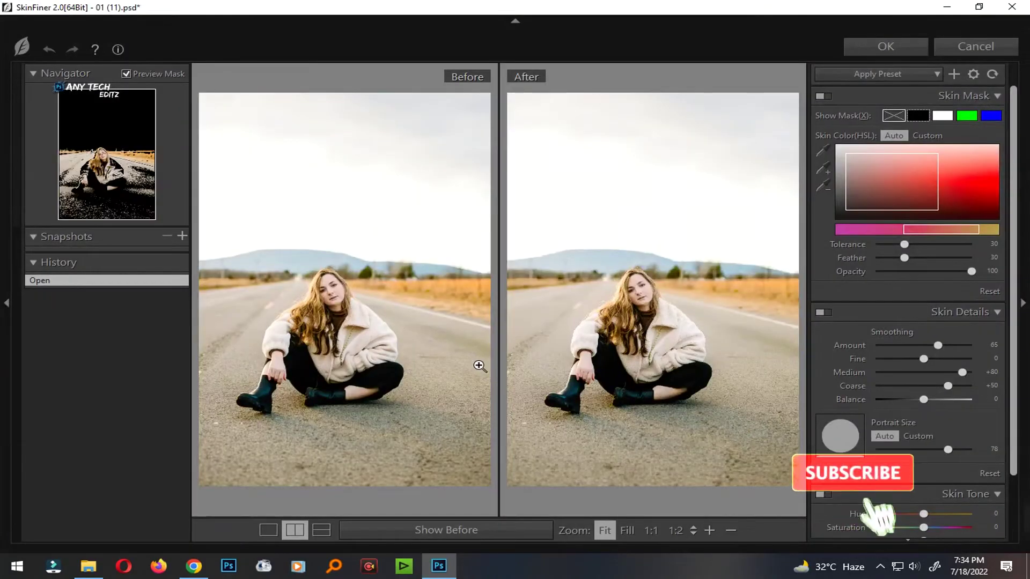
pyautogui.click(450, 369)
pyautogui.moveTo(674, 363); pyautogui.dragTo(718, 375)
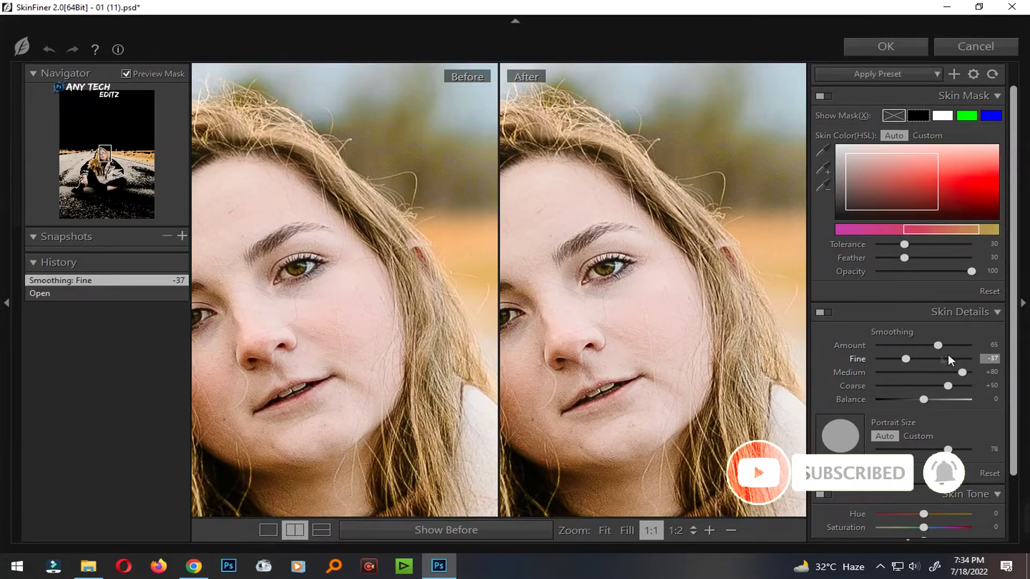
pyautogui.moveTo(620, 348); pyautogui.dragTo(706, 346)
pyautogui.moveTo(937, 345); pyautogui.dragTo(949, 343)
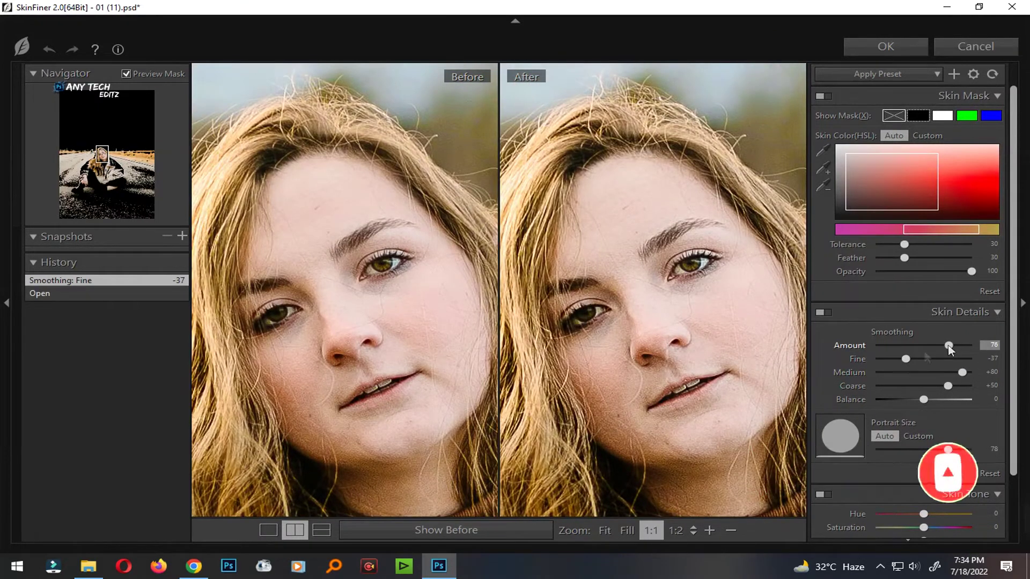
pyautogui.scroll(-2, 907, 369)
pyautogui.moveTo(923, 462); pyautogui.dragTo(936, 477)
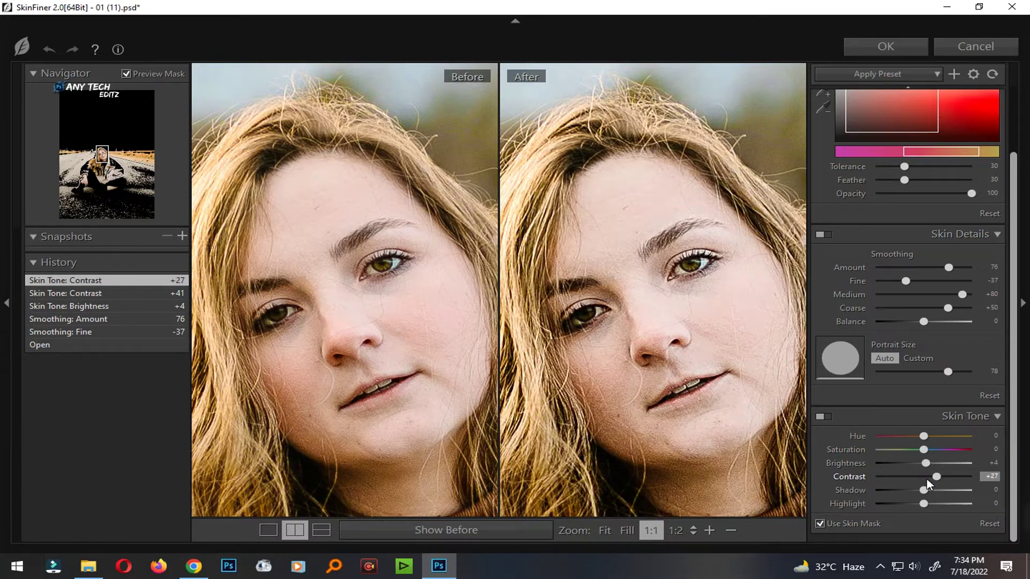
pyautogui.hotkey('ctrl', '-')
pyautogui.hotkey('ctrl', '-')
pyautogui.click(899, 49)
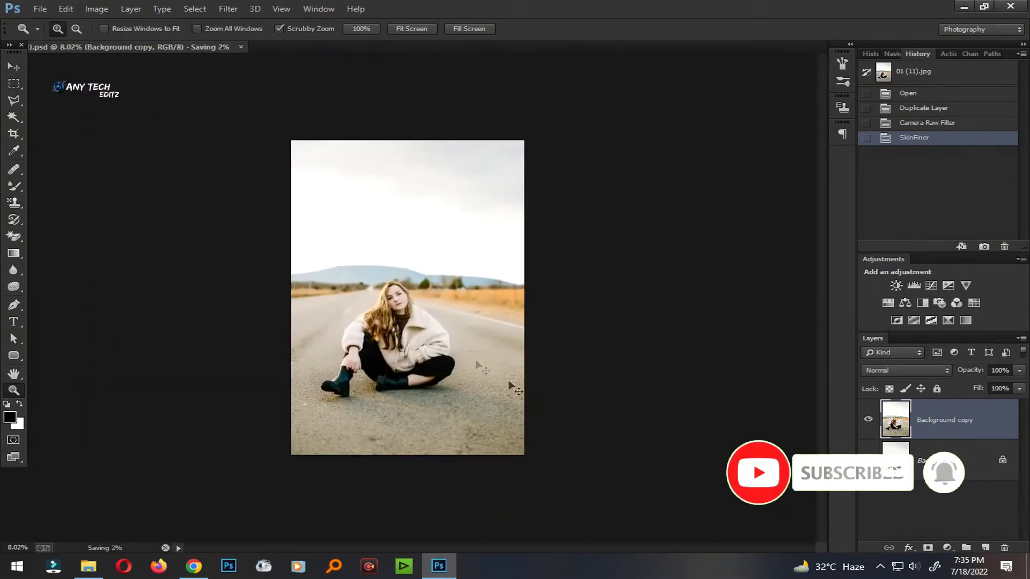
# - Save the retouched portrait document
pyautogui.click(384, 565)
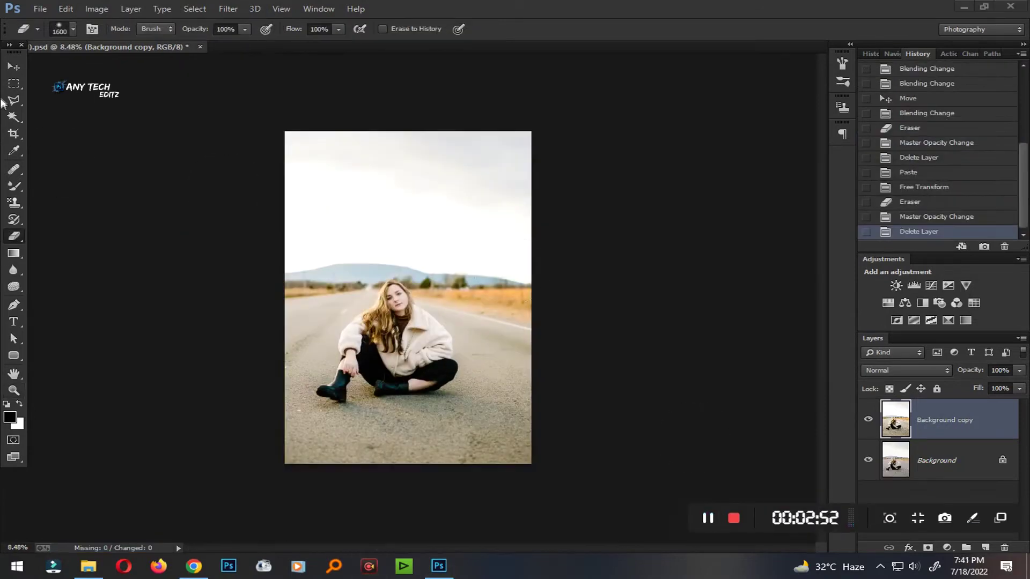
pyautogui.hotkey('ctrl', 's')
pyautogui.press('s')
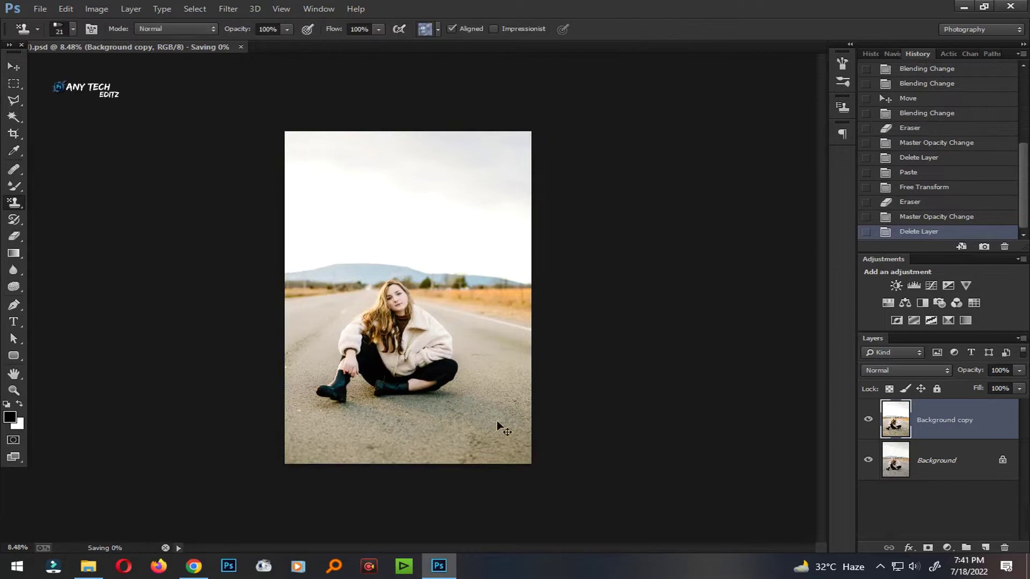
# - Copy the sunset sky image from the browser, paste it, and stretch it over the portrait's top half
pyautogui.click(194, 566)
pyautogui.rightClick(586, 231)
pyautogui.click(654, 278)
pyautogui.click(947, 9)
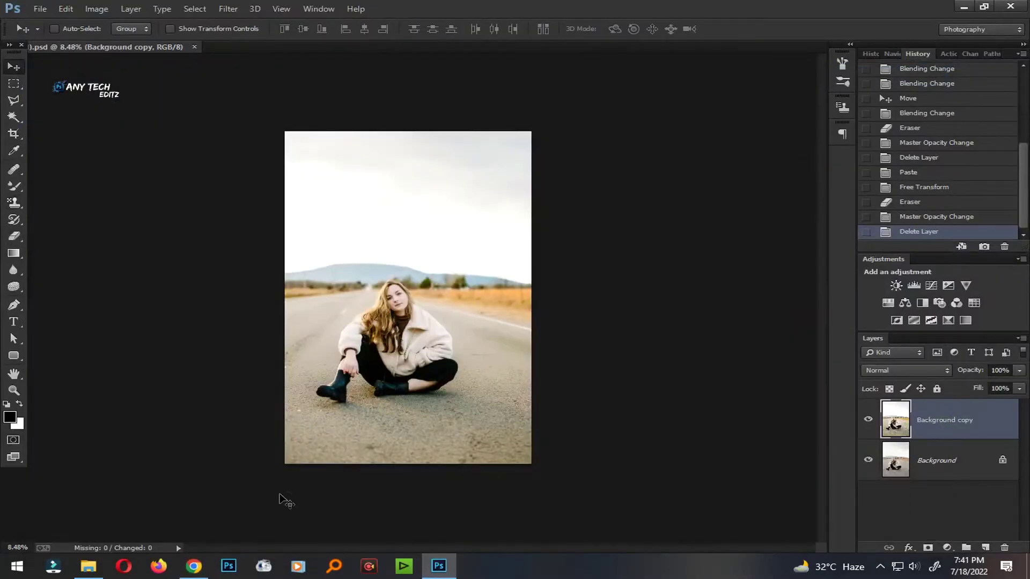
pyautogui.hotkey('ctrl', 'v')
pyautogui.hotkey('ctrl', 't')
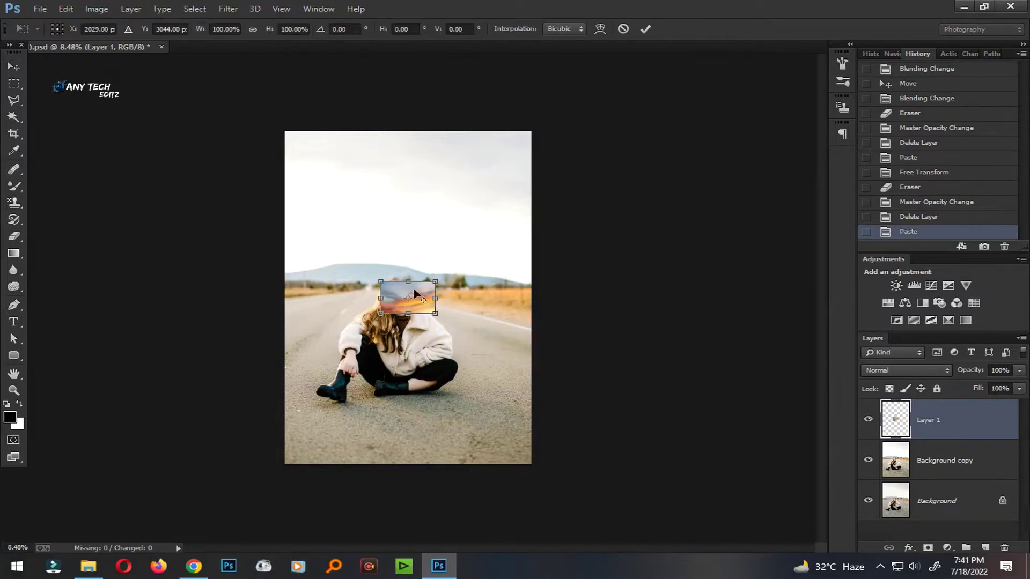
pyautogui.moveTo(416, 293)
pyautogui.mouseDown()
pyautogui.moveTo(329, 155)
pyautogui.moveTo(552, 301)
pyautogui.mouseUp()
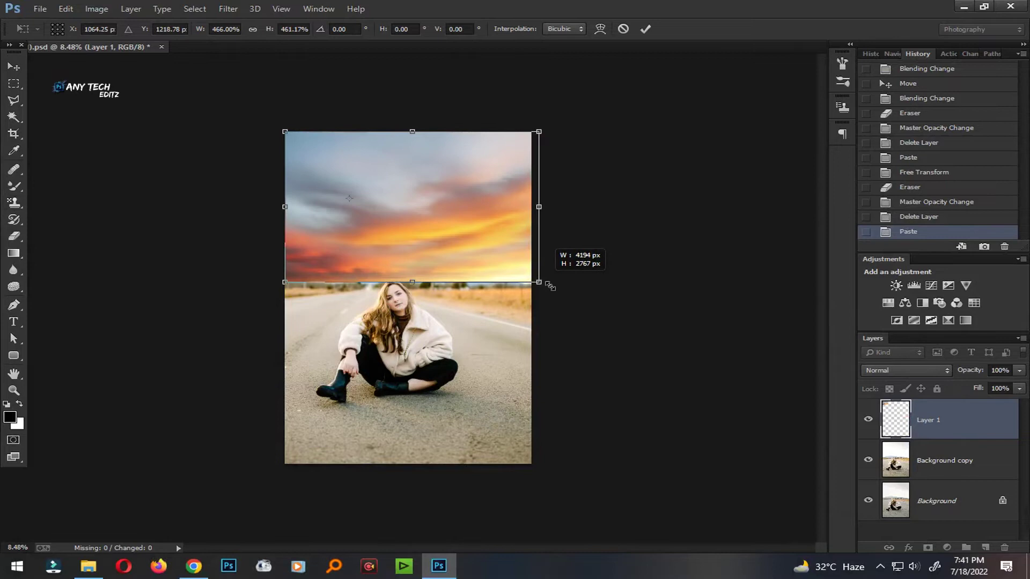
pyautogui.press('Return')
# - Try Screen blend mode on the sky layer, then set it back to Normal
pyautogui.click(905, 370)
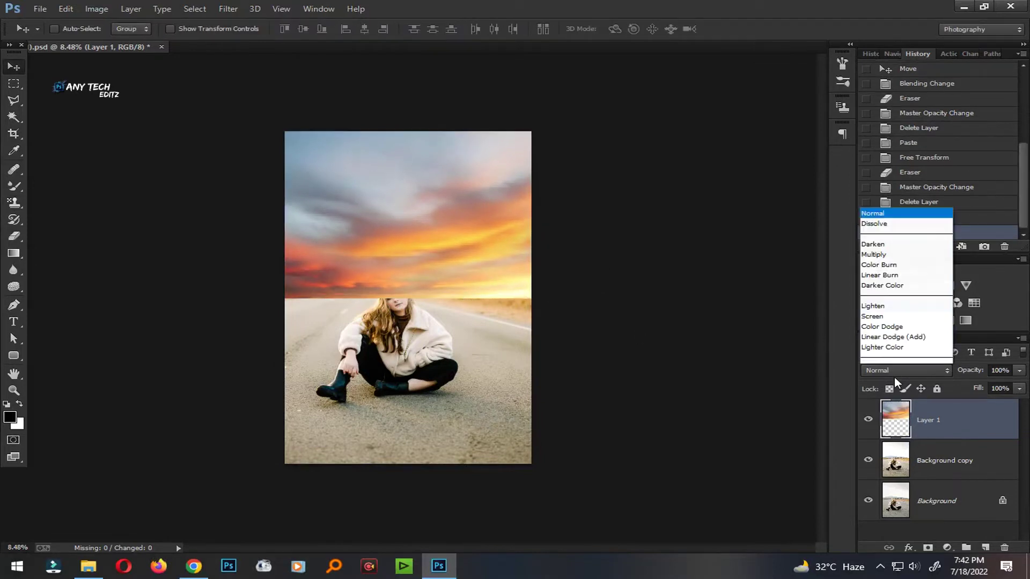
pyautogui.click(879, 141)
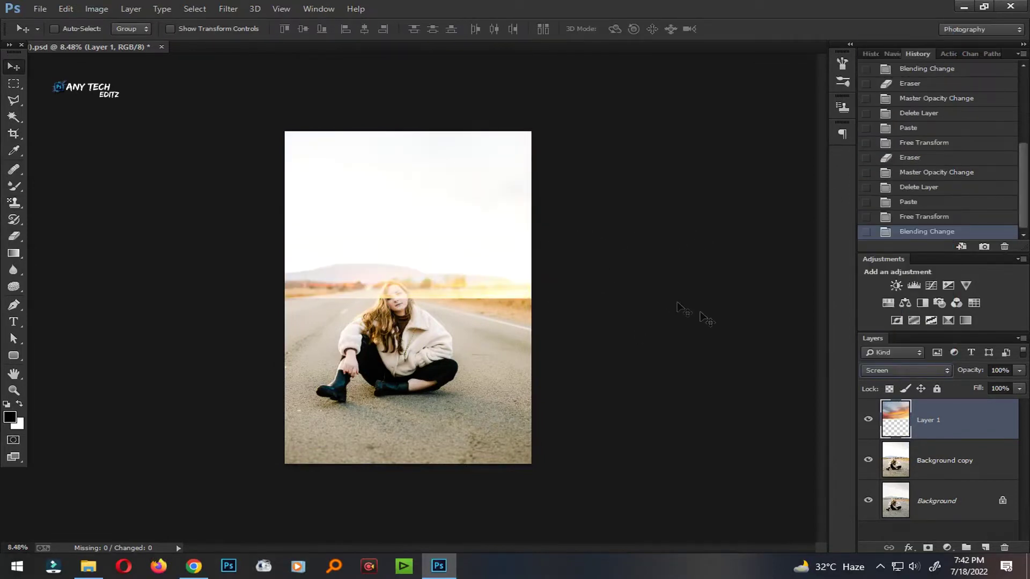
pyautogui.click(905, 376)
pyautogui.click(870, 36)
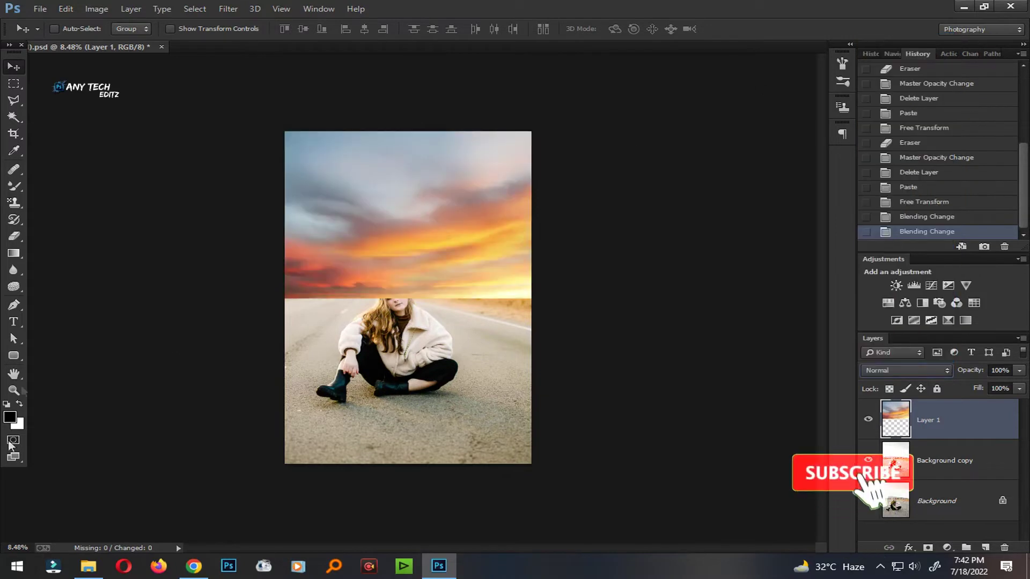
# - Erase the sky-road seam with a soft Eraser and lower the sky layer's opacity to 38%
pyautogui.press('e')
pyautogui.moveTo(270, 361); pyautogui.dragTo(477, 350)
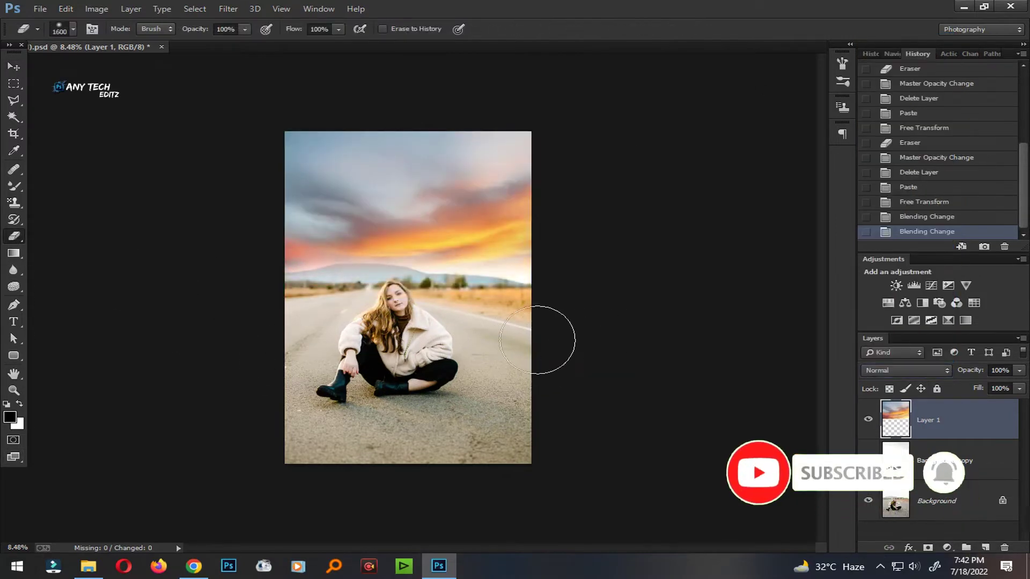
pyautogui.moveTo(973, 375)
pyautogui.mouseDown()
pyautogui.moveTo(939, 375)
pyautogui.moveTo(896, 456)
pyautogui.mouseUp()
pyautogui.click(868, 421)
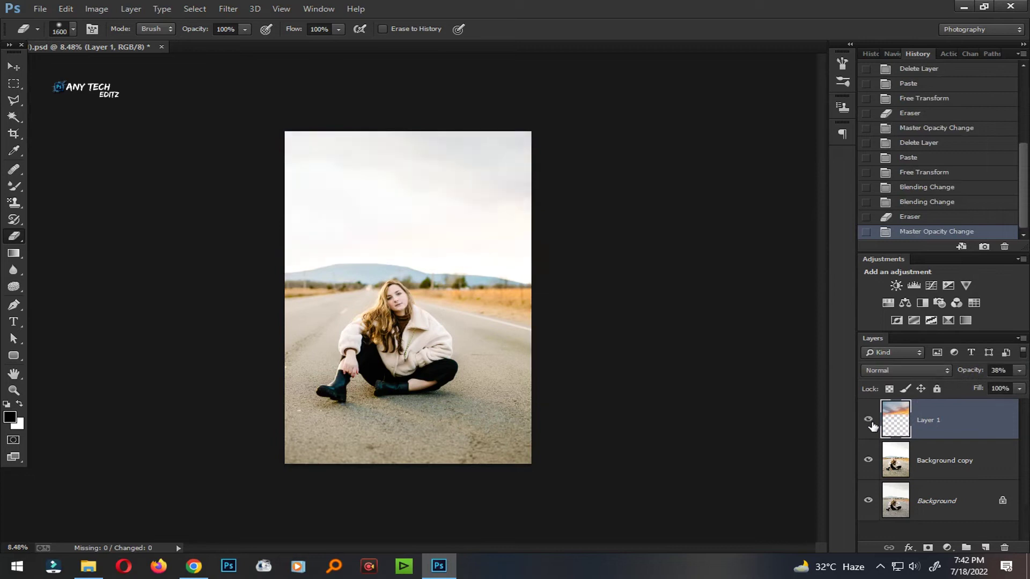
# - Merge the sky down into the photo layer and save the document
pyautogui.hotkey('ctrl', 'e')
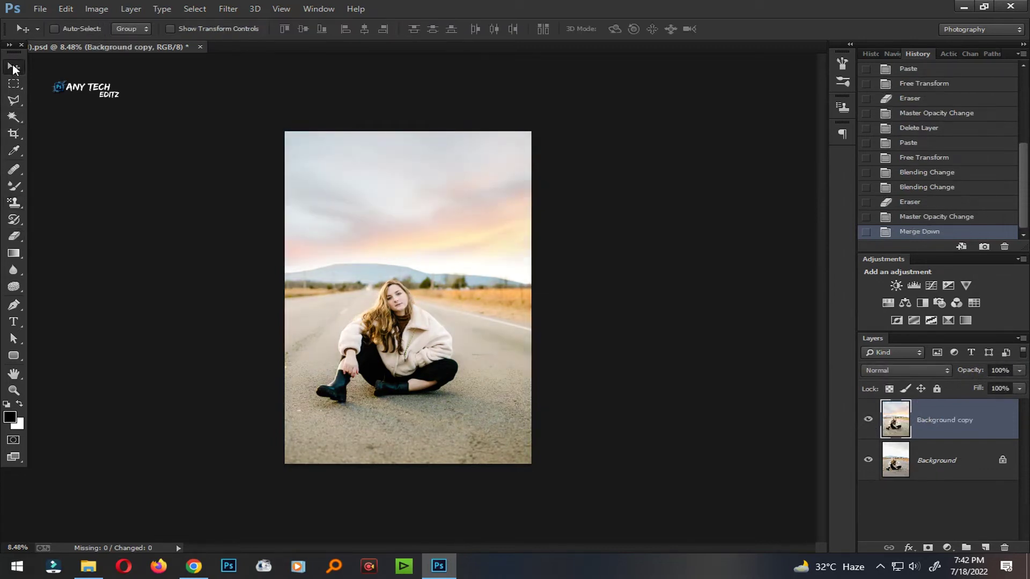
pyautogui.hotkey('ctrl', 's')
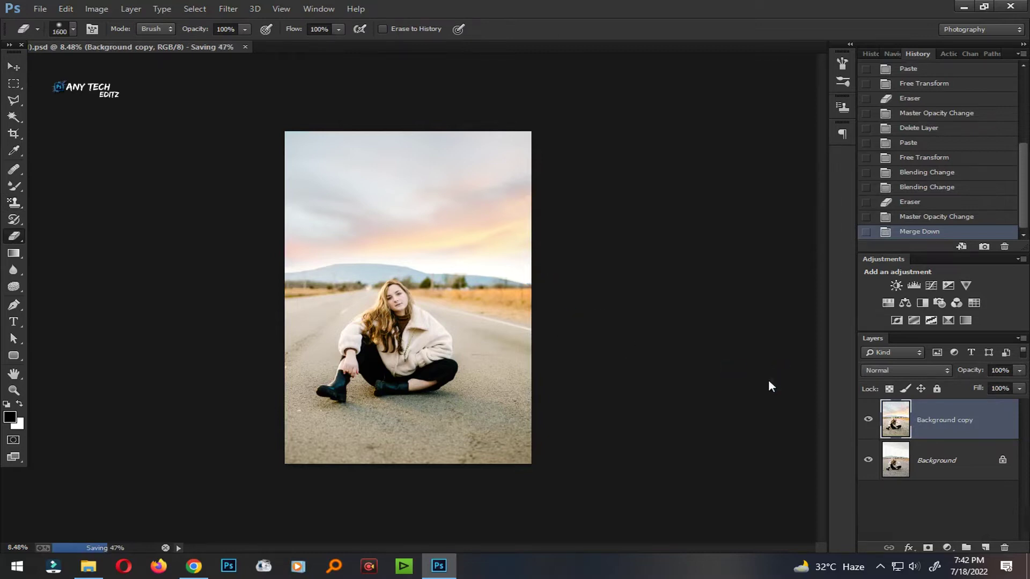
pyautogui.hotkey('ctrl', 'shift', 'a')
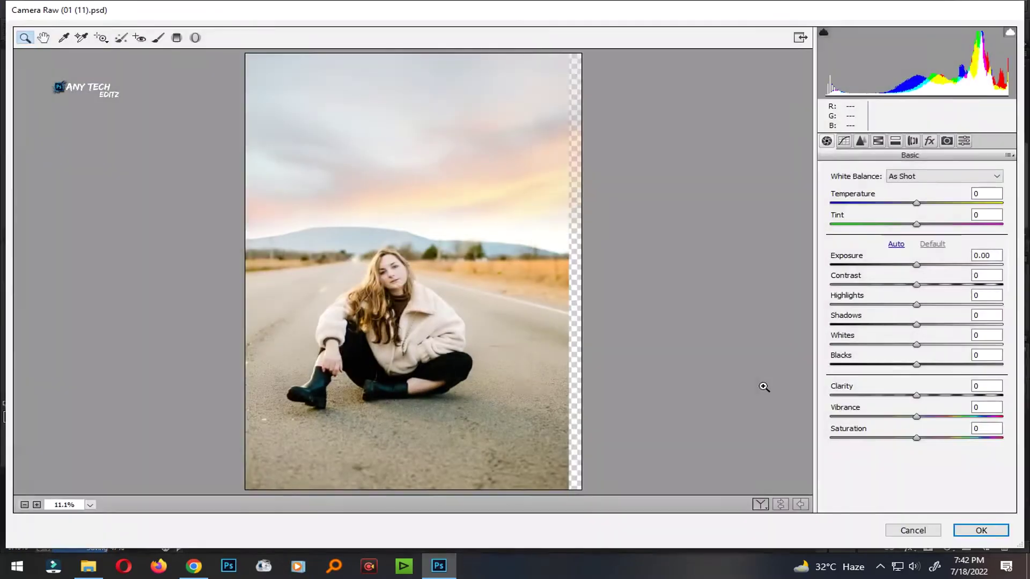
pyautogui.press('Return')
# - Crop the image, raising the top edge and extending the crop to the image bottom
pyautogui.press('c')
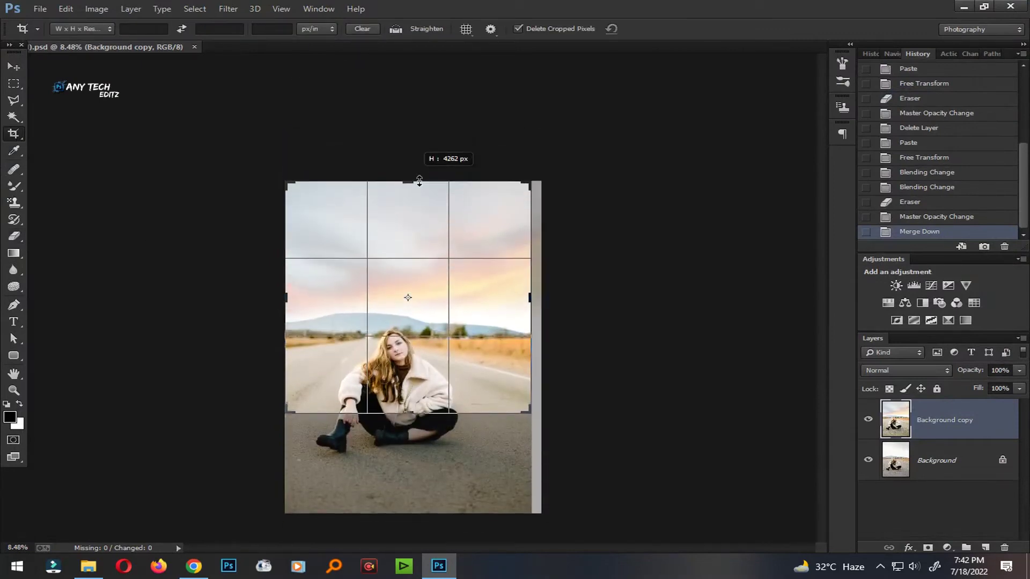
pyautogui.moveTo(418, 230); pyautogui.dragTo(419, 182)
pyautogui.moveTo(424, 413); pyautogui.dragTo(423, 466)
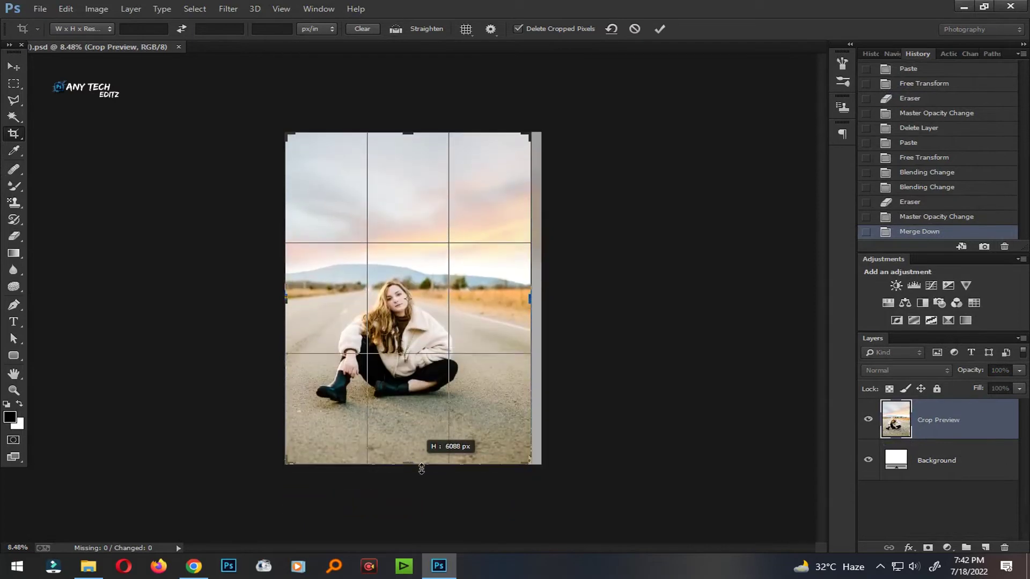
pyautogui.press('Return')
pyautogui.click(15, 70)
pyautogui.click(40, 8)
# - Save the file, then open the Camera Raw filter and raise Blacks to +18, keeping Clarity at 0
pyautogui.click(53, 114)
pyautogui.click(228, 8)
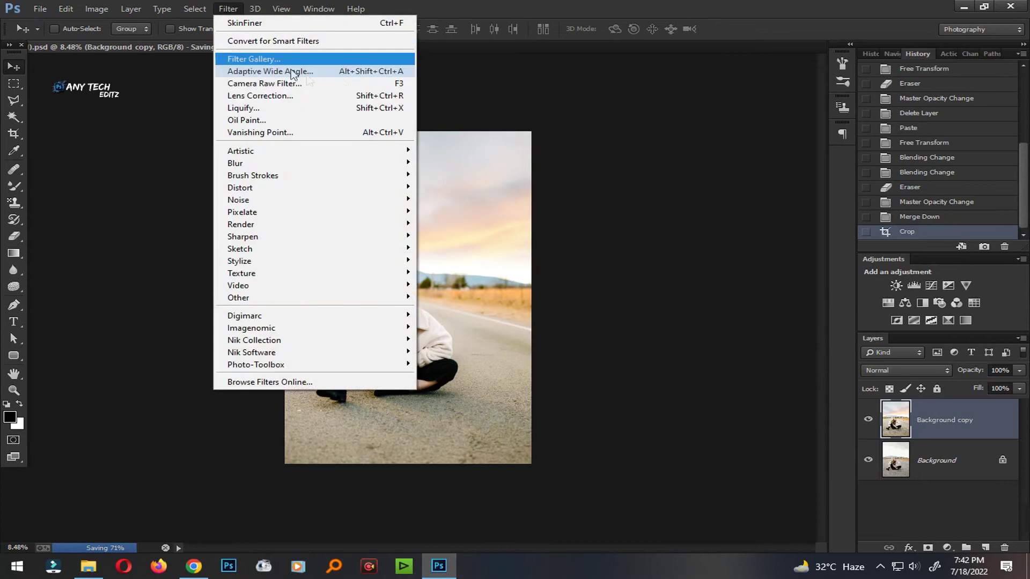
pyautogui.click(252, 81)
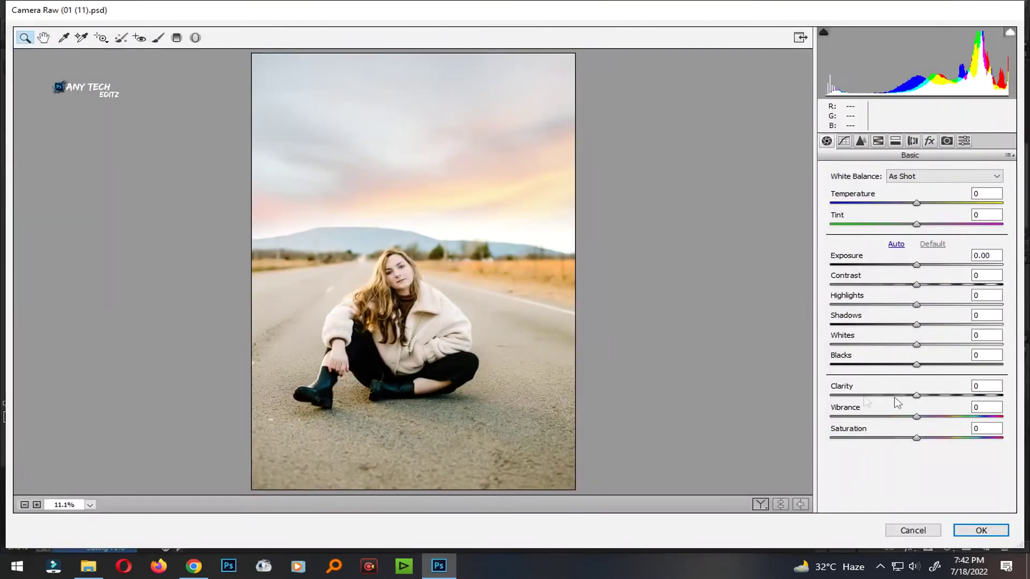
pyautogui.moveTo(972, 401); pyautogui.dragTo(945, 397)
pyautogui.doubleClick(936, 397)
pyautogui.moveTo(916, 365); pyautogui.dragTo(932, 374)
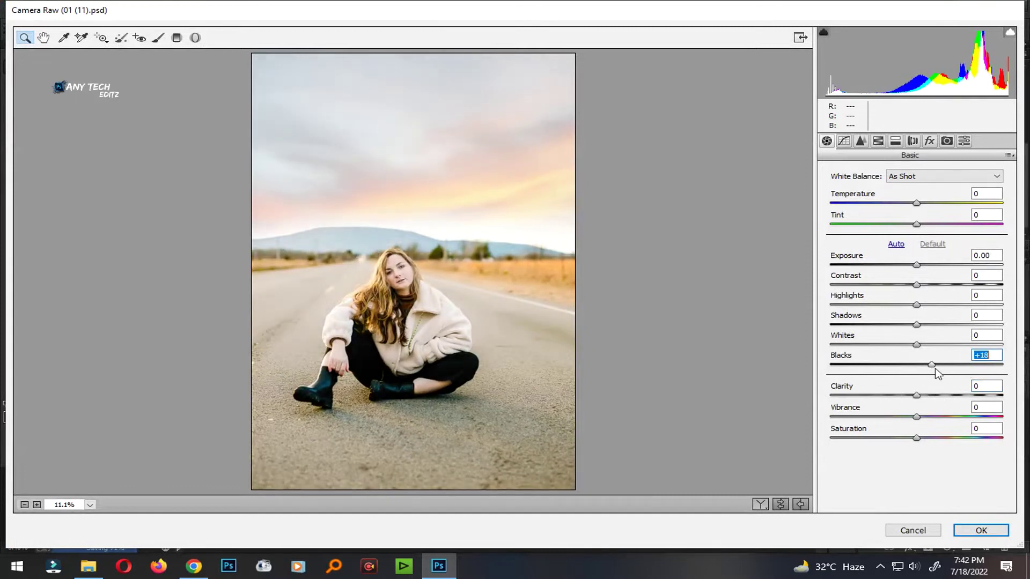
# - Draw a large, rotated radial filter around the woman that darkens the photo's edges
pyautogui.click(195, 38)
pyautogui.moveTo(486, 271)
pyautogui.mouseDown()
pyautogui.moveTo(619, 433)
pyautogui.moveTo(656, 314)
pyautogui.moveTo(652, 348)
pyautogui.mouseUp()
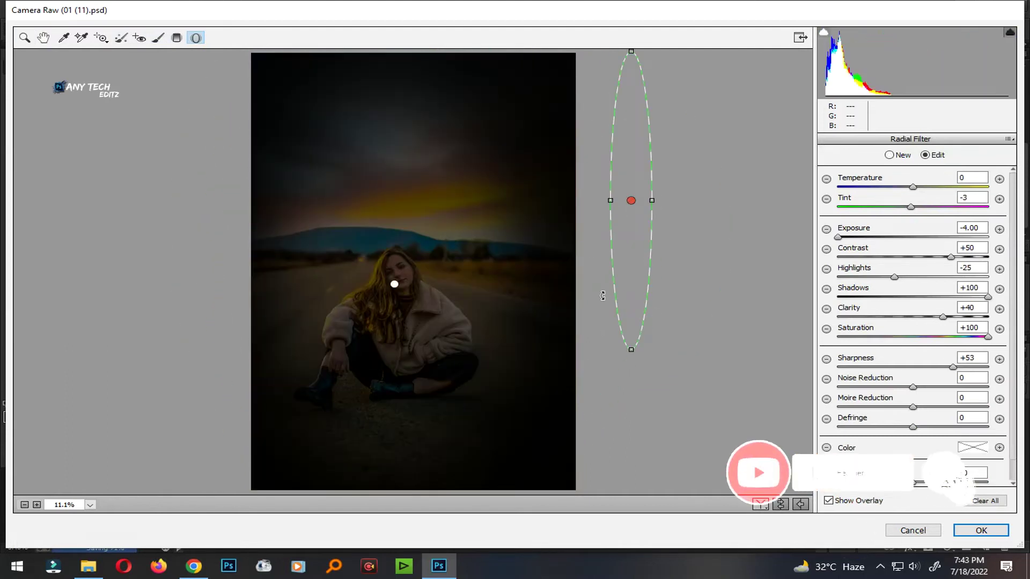
pyautogui.press('Delete')
pyautogui.moveTo(600, 178); pyautogui.dragTo(501, 315)
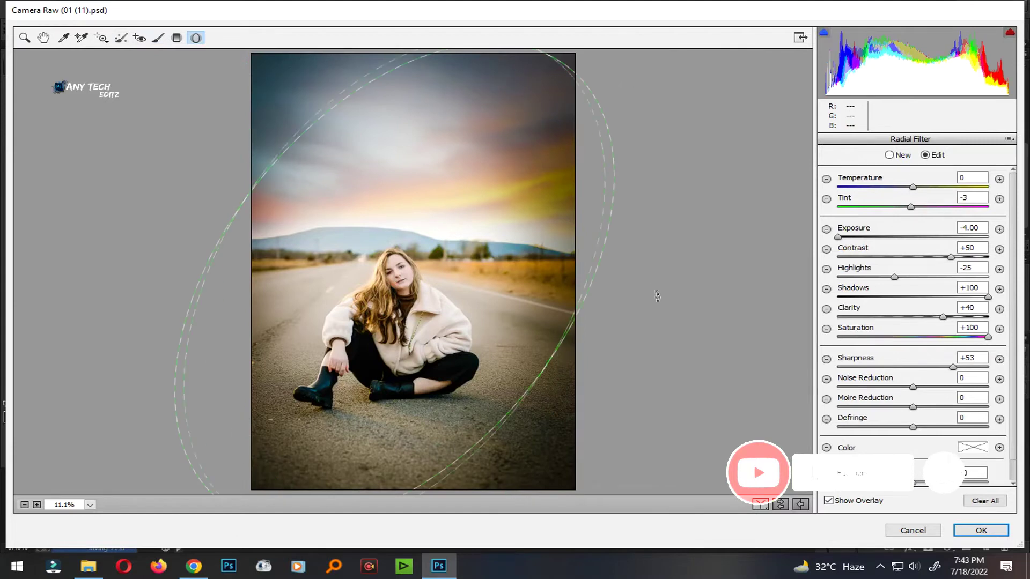
pyautogui.moveTo(665, 183); pyautogui.dragTo(506, 166)
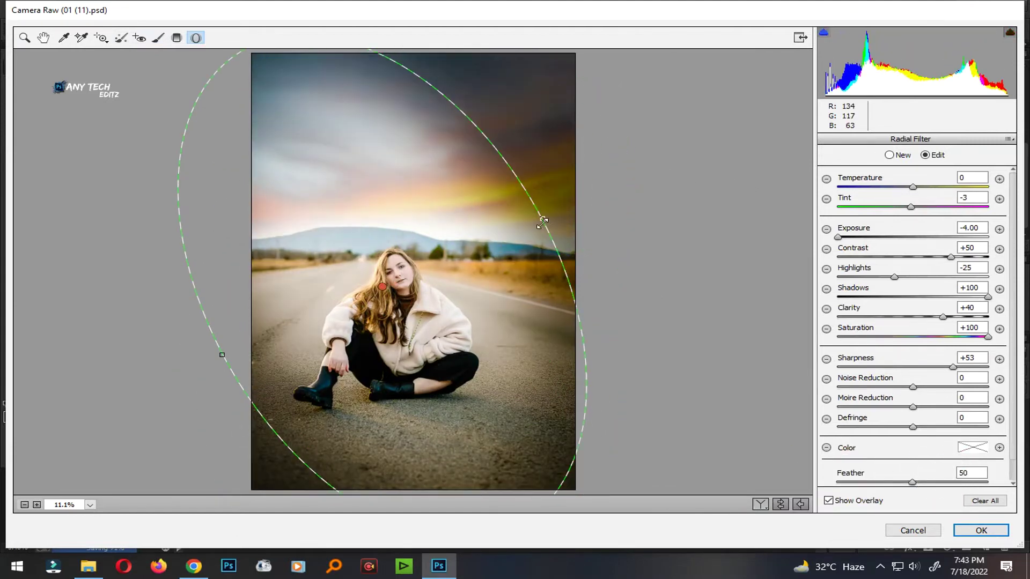
pyautogui.moveTo(543, 222); pyautogui.dragTo(608, 212)
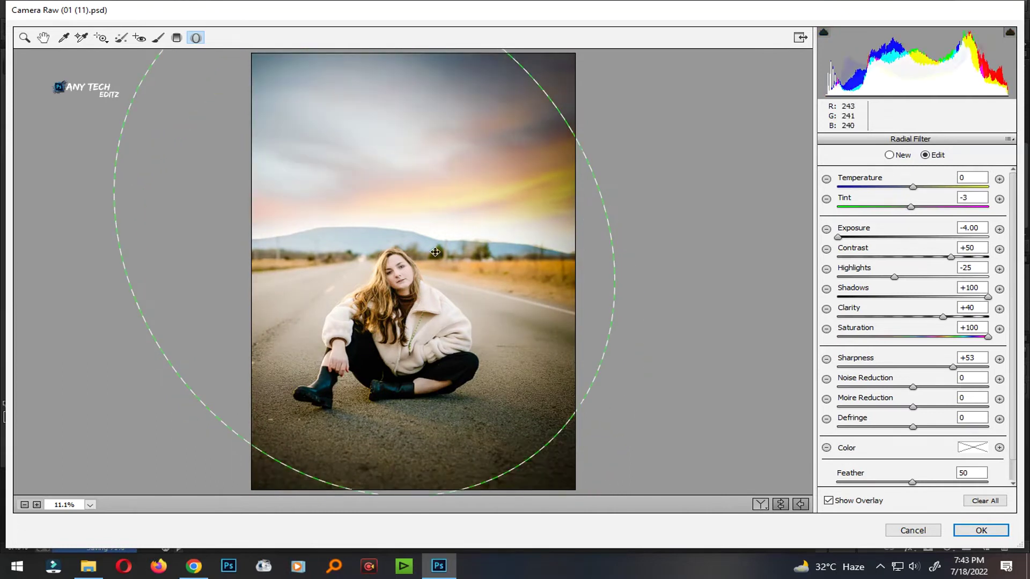
pyautogui.moveTo(435, 252)
pyautogui.mouseDown()
pyautogui.moveTo(443, 256)
pyautogui.moveTo(440, 245)
pyautogui.mouseUp()
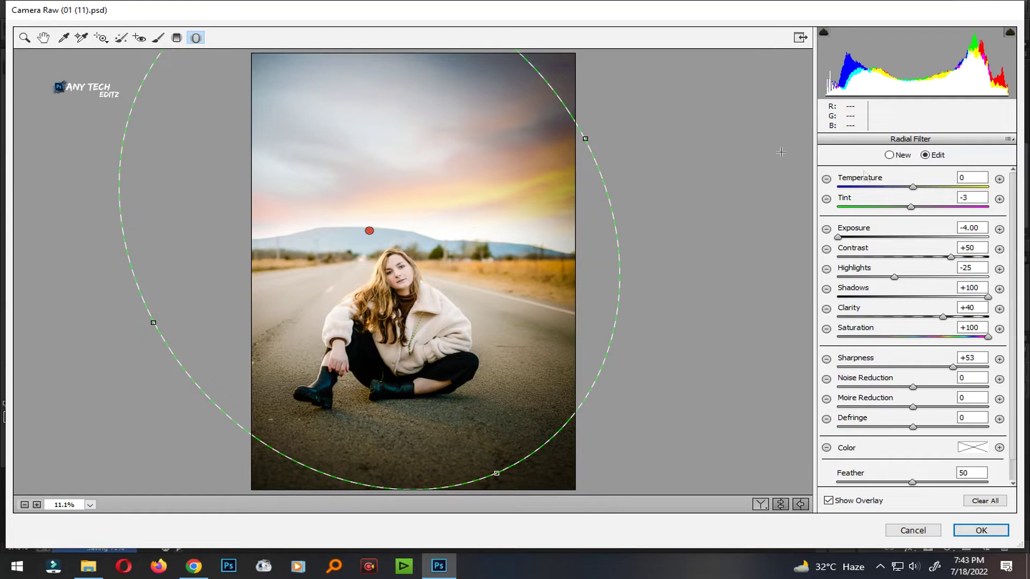
pyautogui.click(41, 39)
pyautogui.moveTo(920, 270)
pyautogui.mouseDown()
pyautogui.moveTo(908, 265)
pyautogui.moveTo(933, 289)
pyautogui.moveTo(930, 305)
pyautogui.mouseUp()
pyautogui.hotkey('ctrl', 'z')
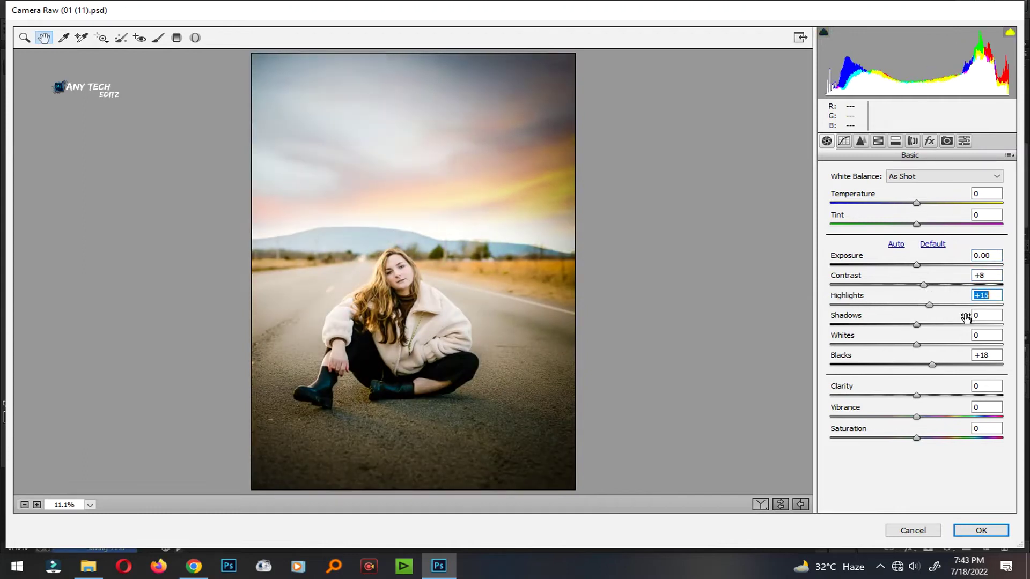
# - Lift the shadows, bring Whites to +14, and adjust Oranges saturation and luminance in HSL
pyautogui.click(934, 326)
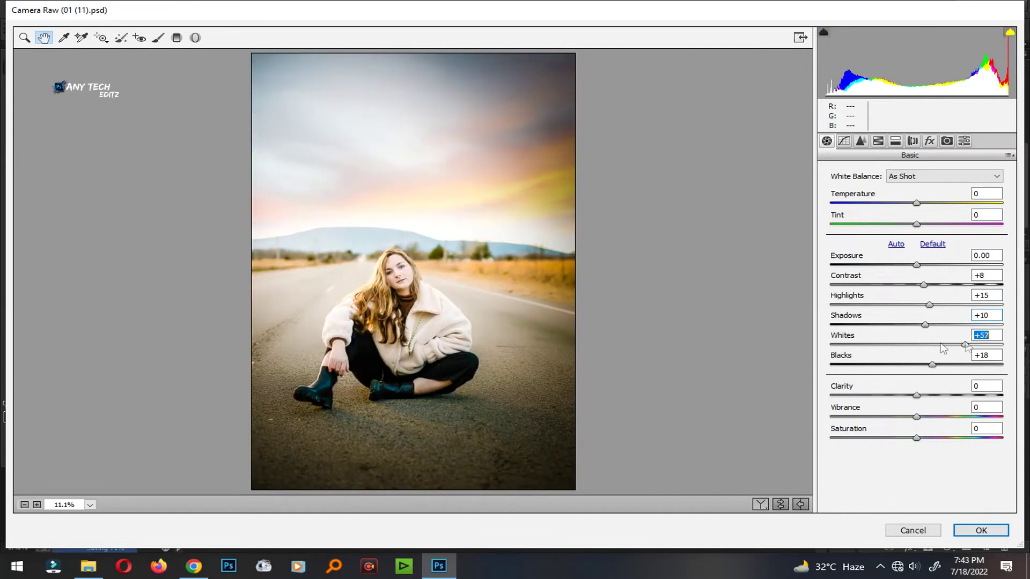
pyautogui.moveTo(964, 344); pyautogui.dragTo(930, 344)
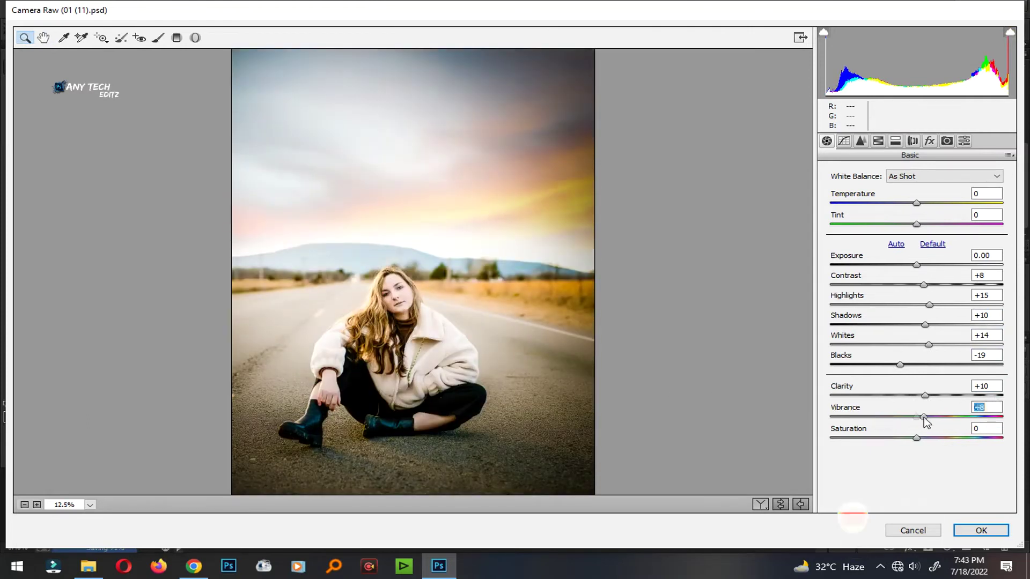
pyautogui.hotkey('ctrl', '+')
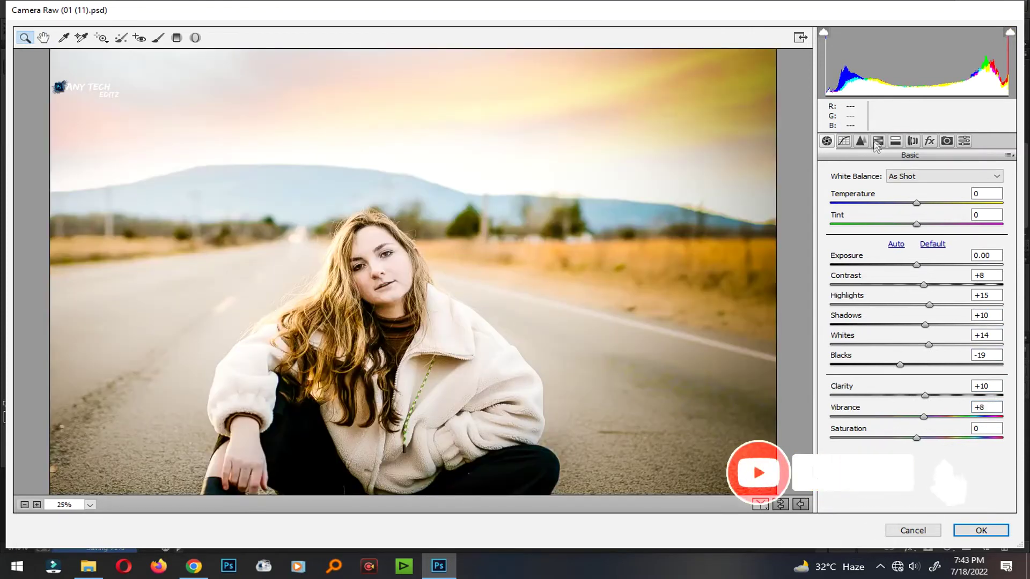
pyautogui.click(878, 142)
pyautogui.moveTo(897, 262)
pyautogui.mouseDown()
pyautogui.moveTo(904, 272)
pyautogui.moveTo(922, 257)
pyautogui.mouseUp()
pyautogui.click(912, 191)
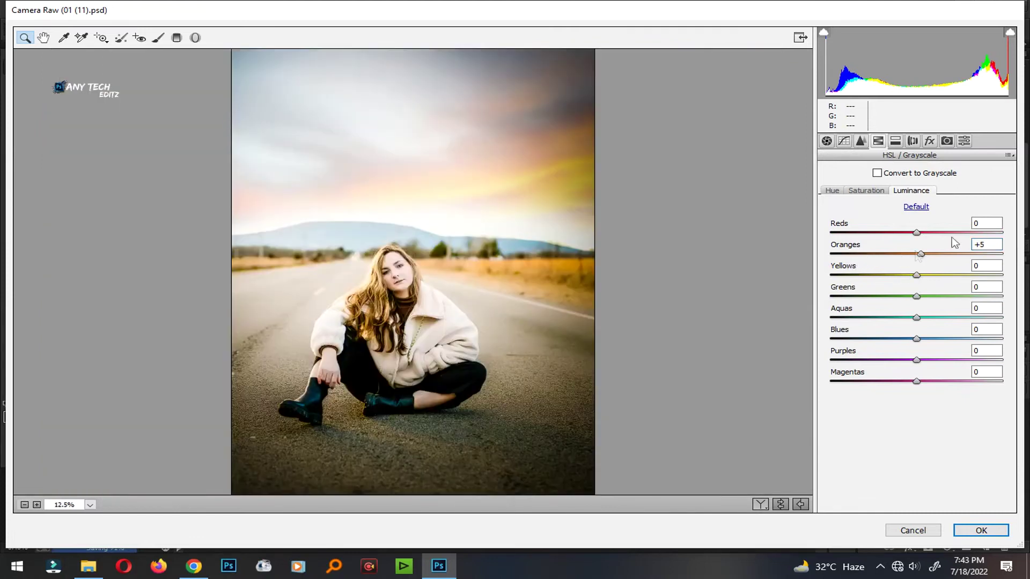
# - Adjust the blue and green primary saturation sliders in Camera Calibration
pyautogui.click(947, 141)
pyautogui.moveTo(917, 403); pyautogui.dragTo(885, 403)
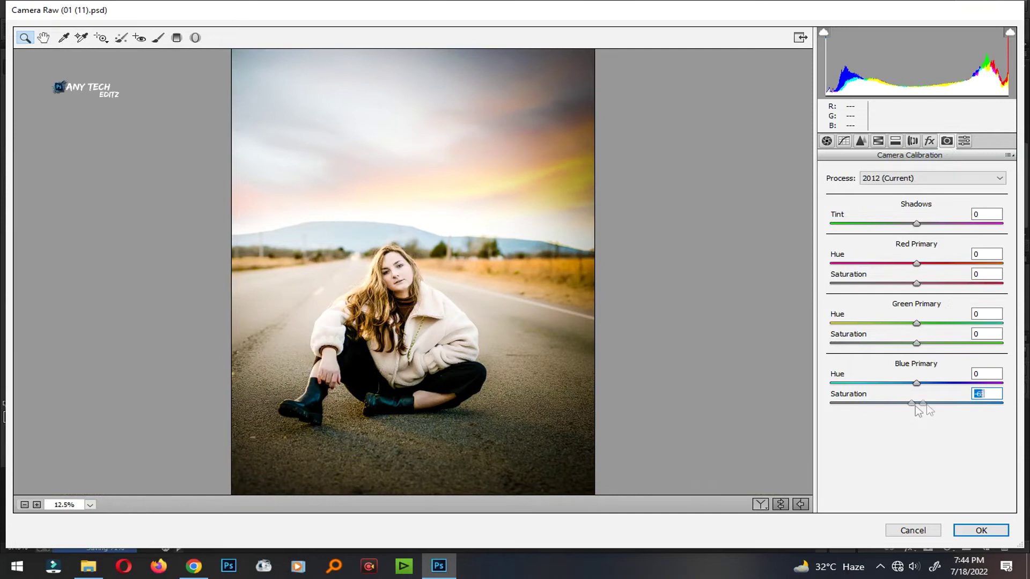
pyautogui.click(931, 343)
pyautogui.moveTo(960, 356)
pyautogui.mouseDown()
pyautogui.moveTo(838, 356)
pyautogui.moveTo(933, 359)
pyautogui.mouseUp()
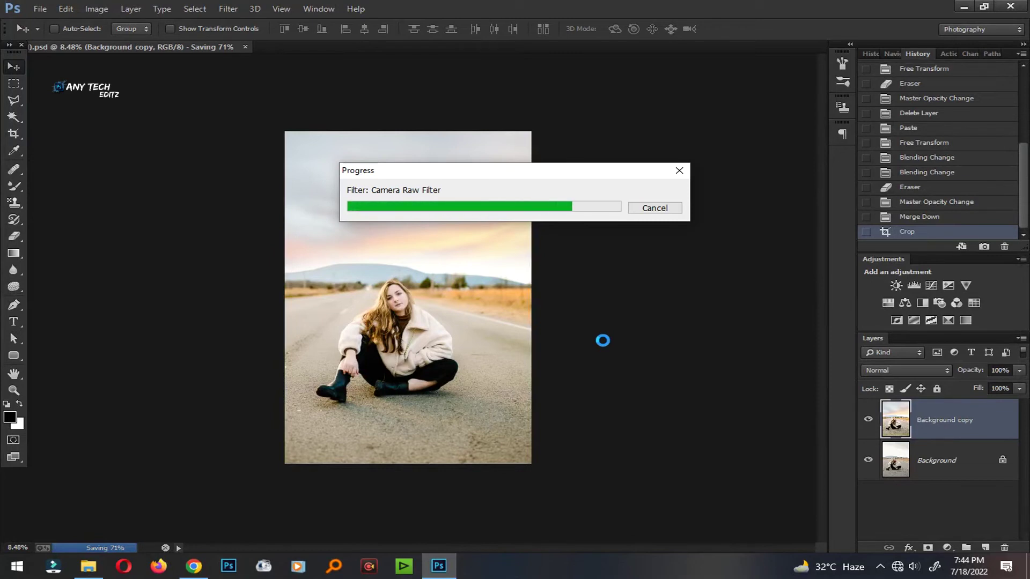
# - Toggle the Background copy layer's visibility to compare the edit with the original
pyautogui.scroll(2, 593, 338)
pyautogui.scroll(2, 483, 349)
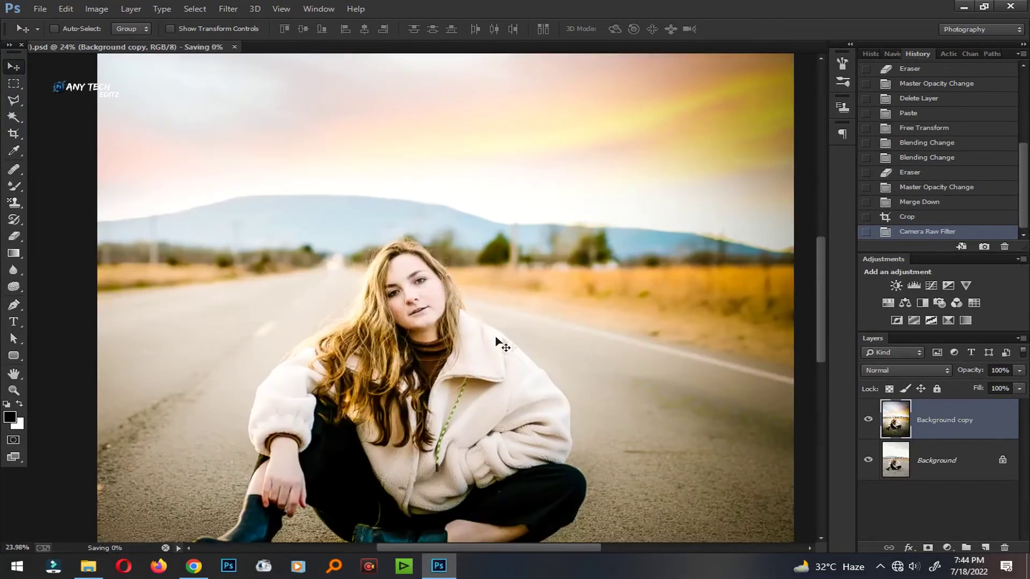
pyautogui.scroll(-5, 400, 365)
pyautogui.scroll(1, 400, 366)
pyautogui.click(868, 419)
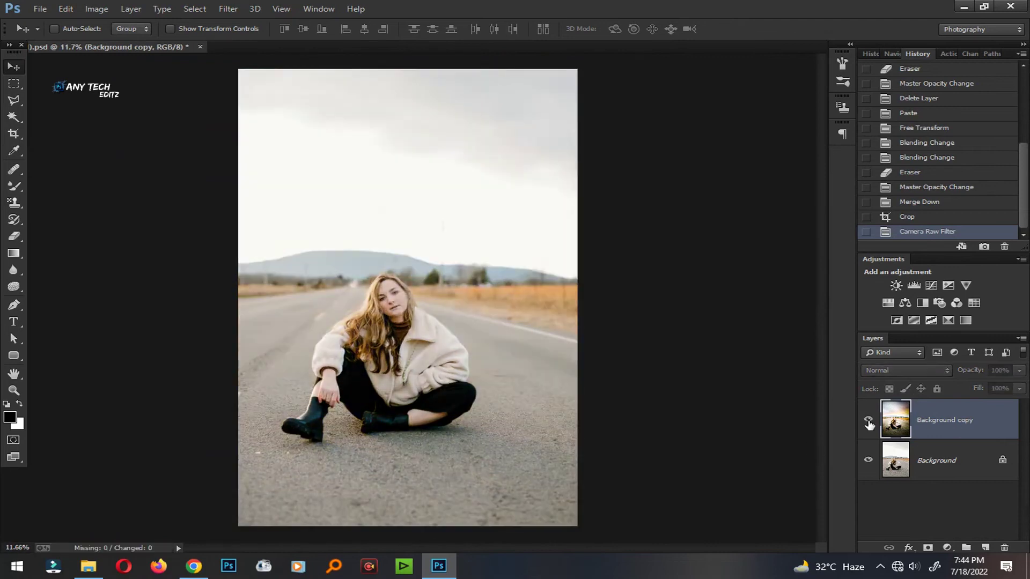
pyautogui.click(868, 419)
pyautogui.scroll(3, 383, 316)
# - Run Noiseware Professional with lower sharpening, contrast and detail protection, and apply it
pyautogui.click(228, 9)
pyautogui.moveTo(251, 328)
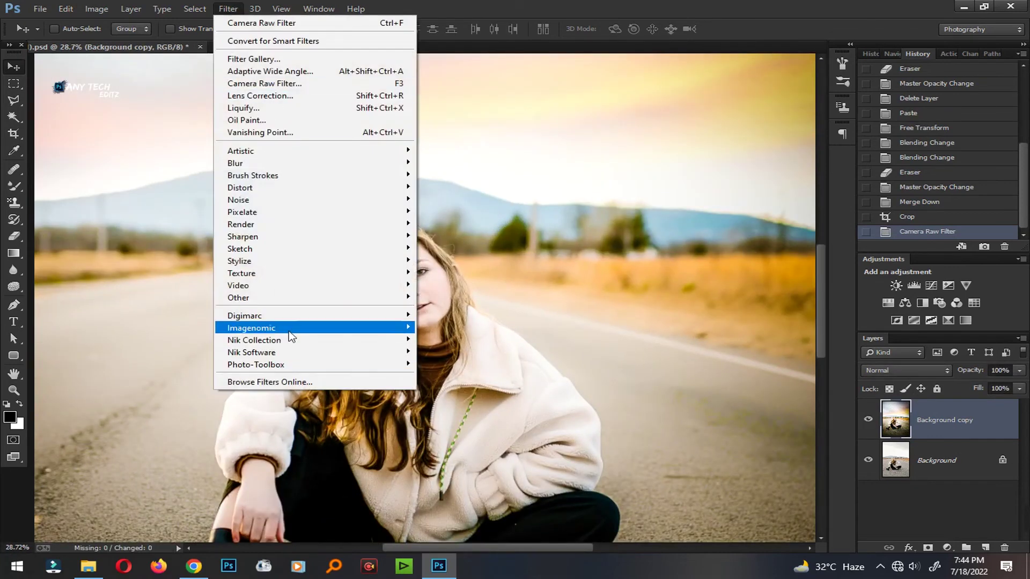
pyautogui.click(472, 327)
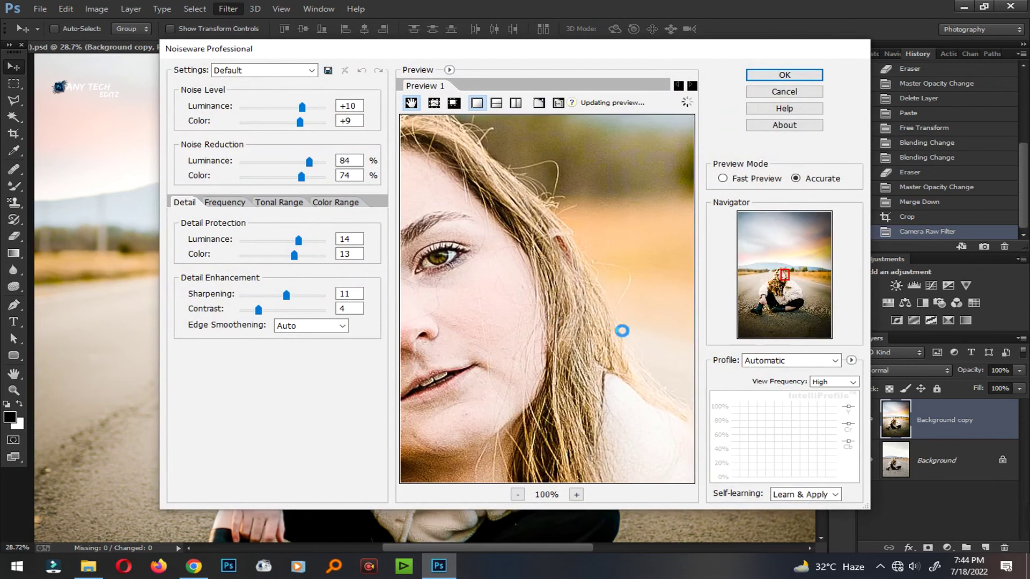
pyautogui.moveTo(286, 295)
pyautogui.mouseDown()
pyautogui.moveTo(255, 295)
pyautogui.moveTo(242, 310)
pyautogui.moveTo(248, 295)
pyautogui.mouseUp()
pyautogui.moveTo(293, 255); pyautogui.dragTo(263, 240)
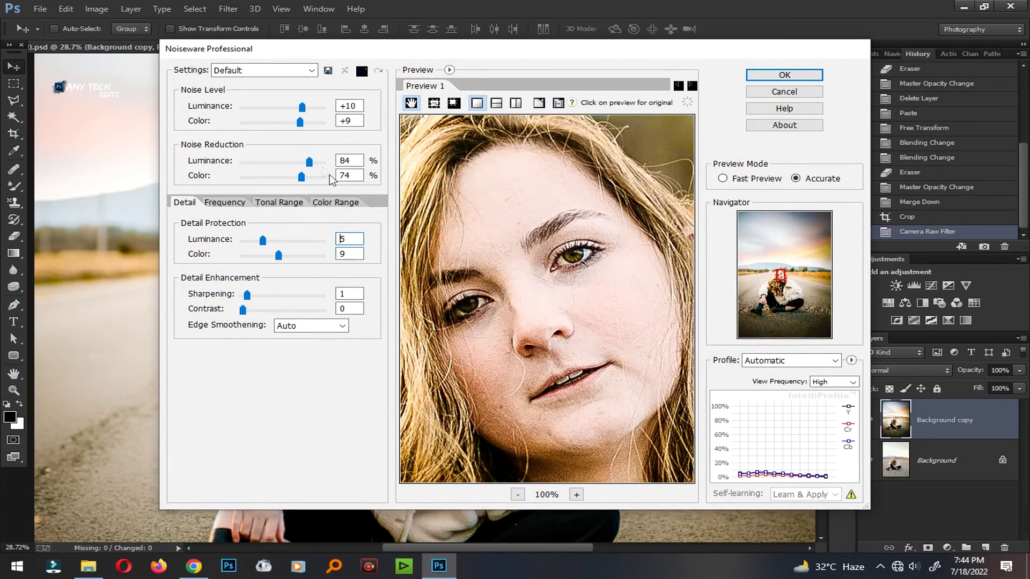
pyautogui.press('Return')
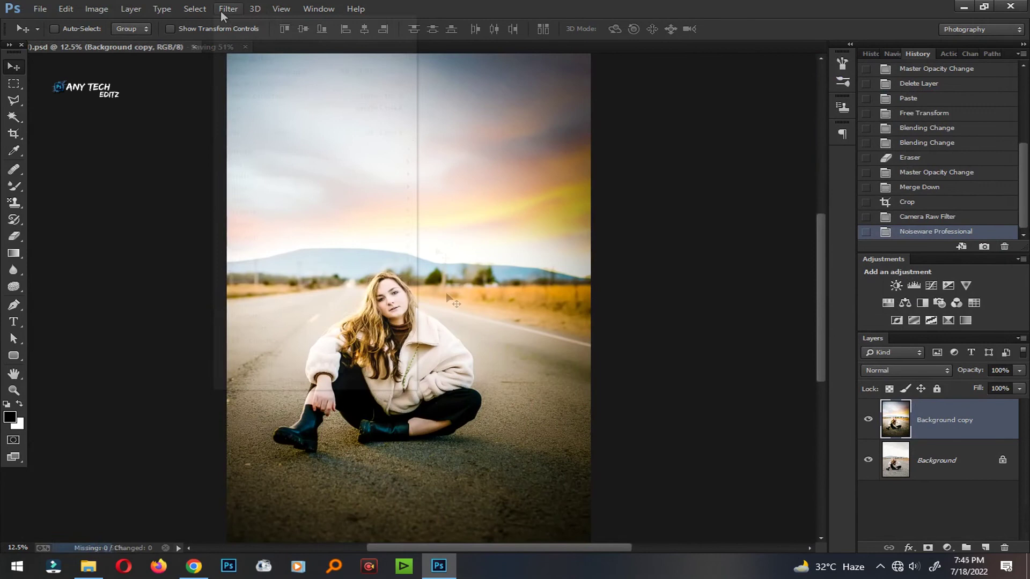
# - Apply the Any Tech -7th_Era Inspired (21) preset from Camera Raw's Presets list, then view the whole photo
pyautogui.press('Escape')
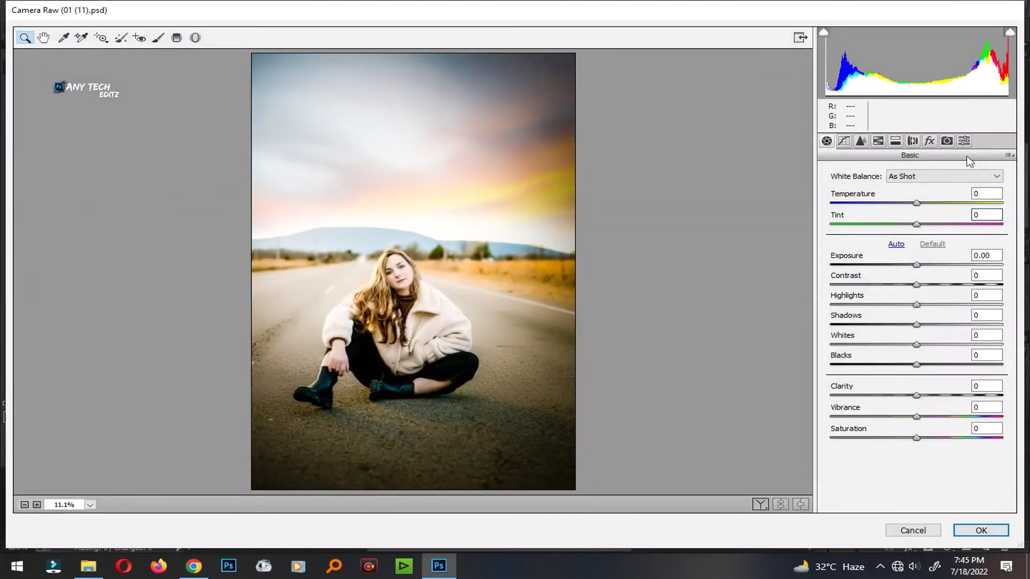
pyautogui.click(964, 142)
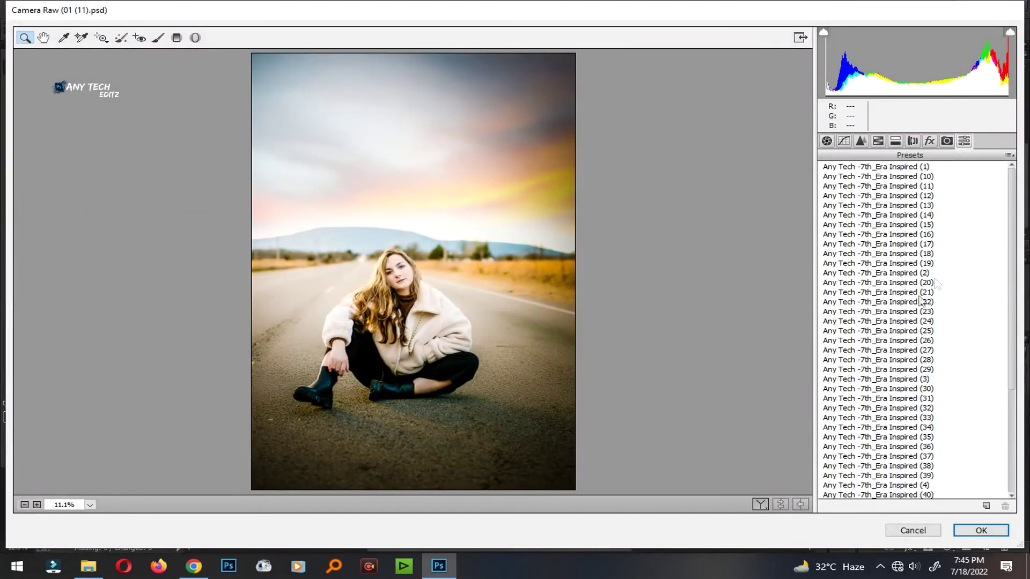
pyautogui.click(895, 292)
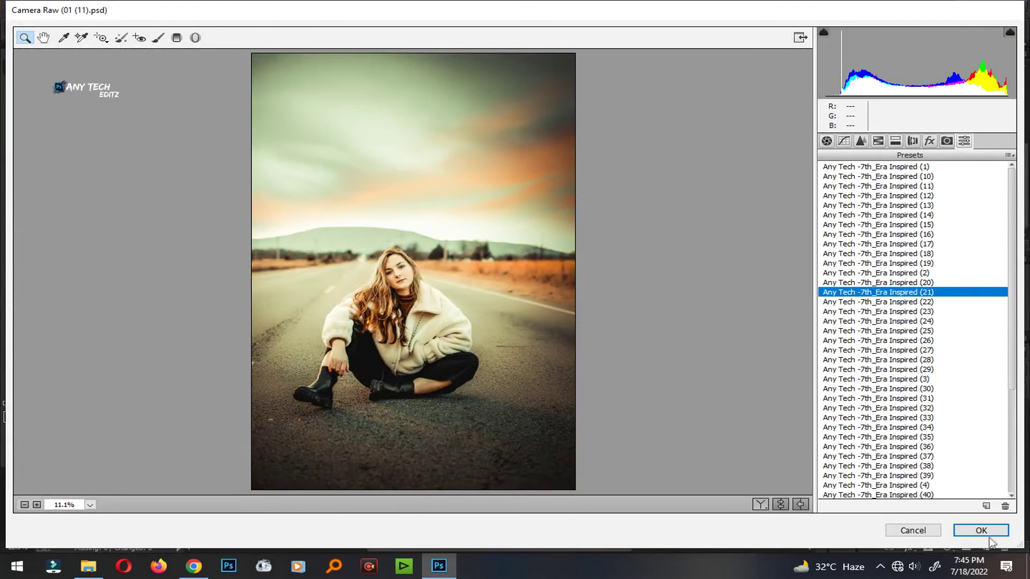
pyautogui.click(986, 534)
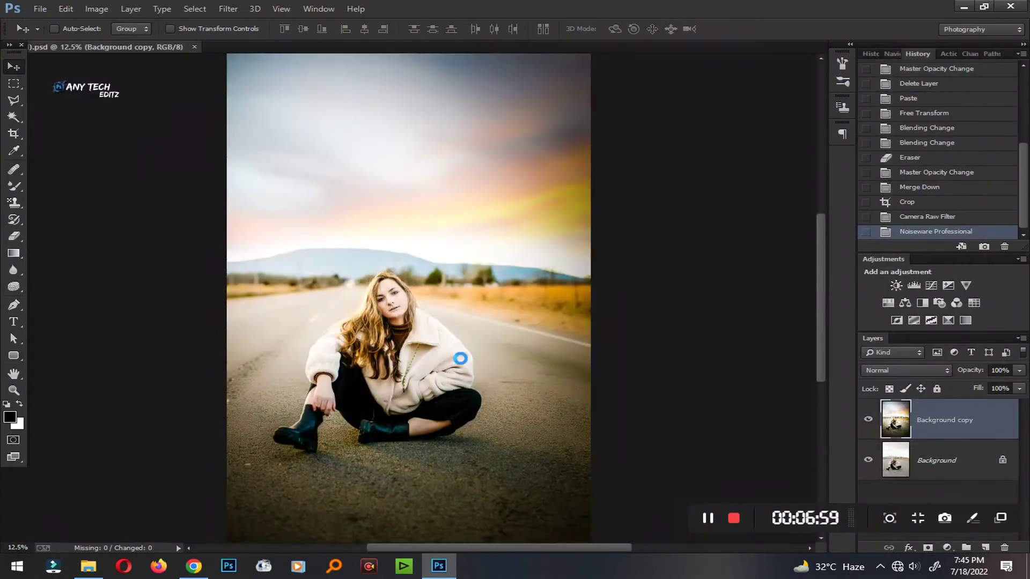
pyautogui.moveTo(460, 314)
pyautogui.mouseDown()
pyautogui.moveTo(414, 331)
pyautogui.moveTo(661, 440)
pyautogui.mouseUp()
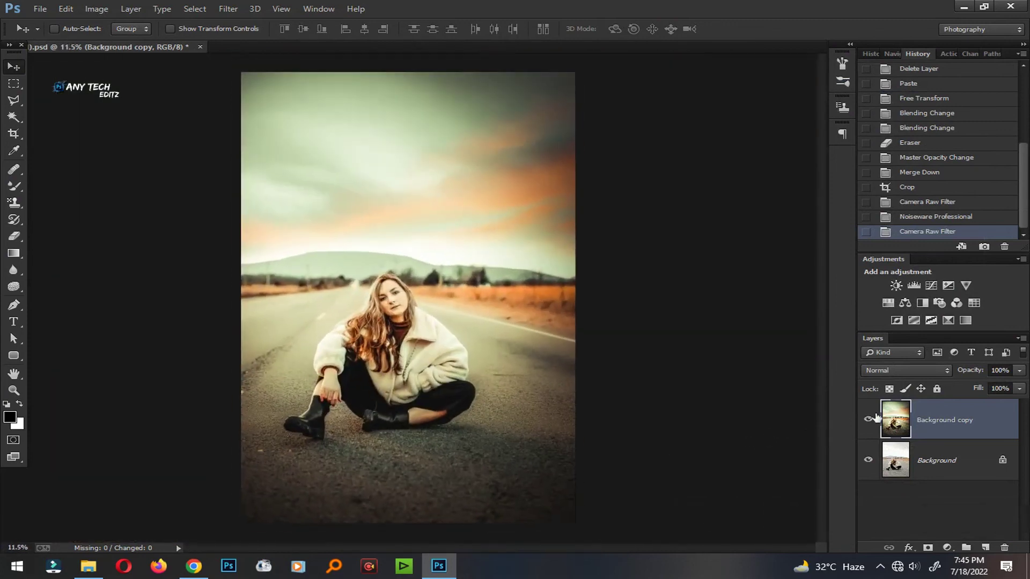
# - Compare the graded photo with the original, save, and zoom so the photo fills the window
pyautogui.click(870, 419)
pyautogui.click(869, 419)
pyautogui.hotkey('ctrl', 's')
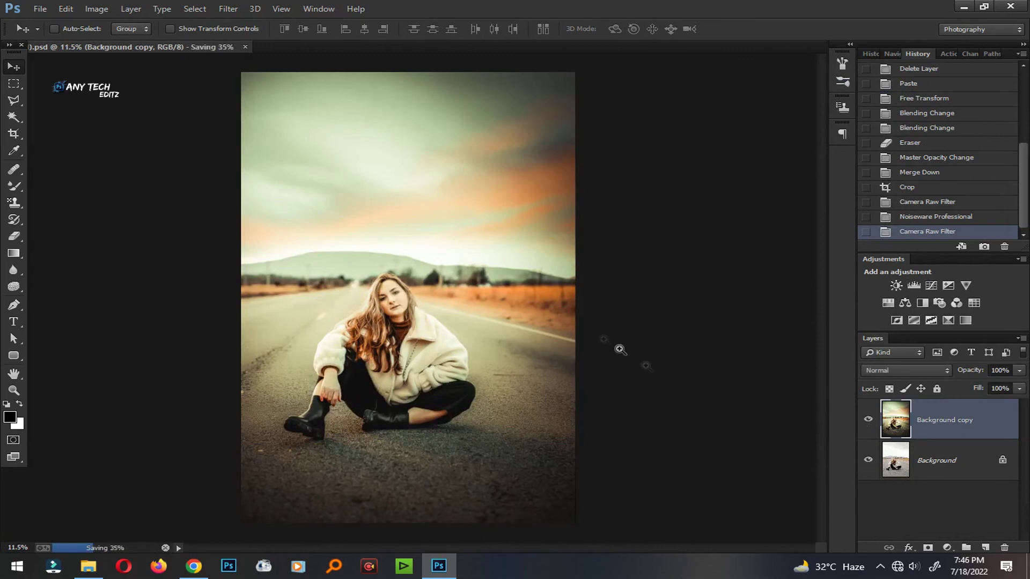
pyautogui.moveTo(620, 350); pyautogui.dragTo(455, 368)
pyautogui.click(419, 390)
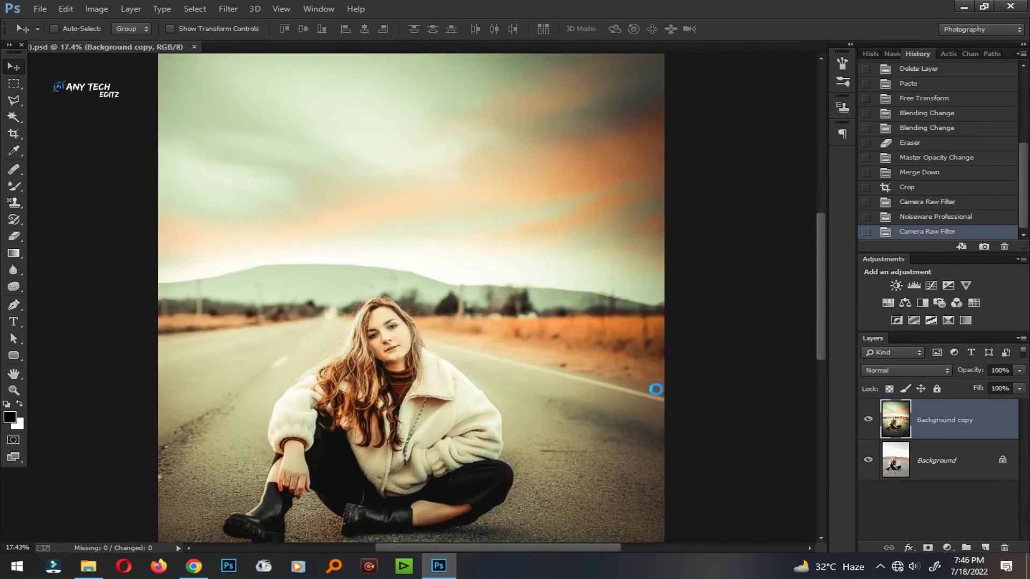
# - Apply Camera Raw with Shadows +6, Blacks -8 and Clarity +9, then fit to screen and save
pyautogui.hotkey('ctrl', 'shift', 'a')
pyautogui.moveTo(916, 365); pyautogui.dragTo(924, 395)
pyautogui.moveTo(916, 325); pyautogui.dragTo(921, 324)
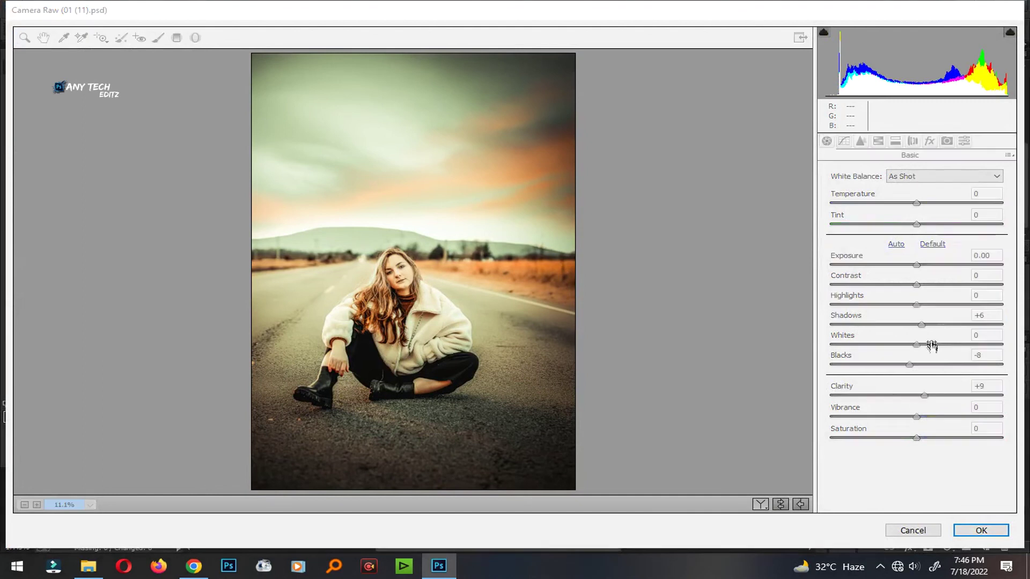
pyautogui.press('Return')
pyautogui.hotkey('ctrl', '0')
pyautogui.hotkey('ctrl', 's')
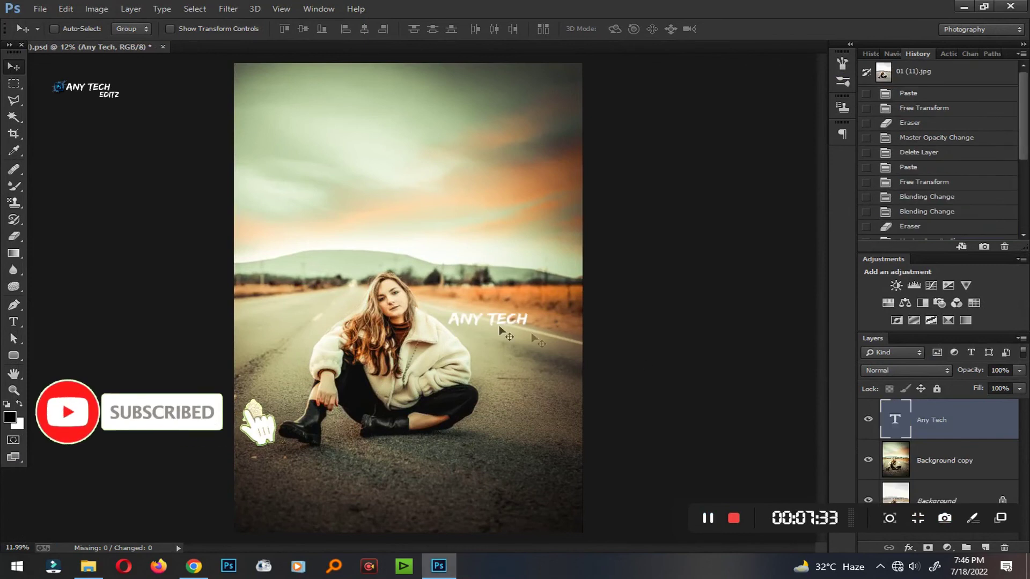
# - Scale the Any Tech text to about 69% and position it top right as a watermark
pyautogui.hotkey('ctrl', 't')
pyautogui.moveTo(489, 324)
pyautogui.mouseDown()
pyautogui.moveTo(307, 111)
pyautogui.moveTo(543, 119)
pyautogui.mouseUp()
pyautogui.press('Return')
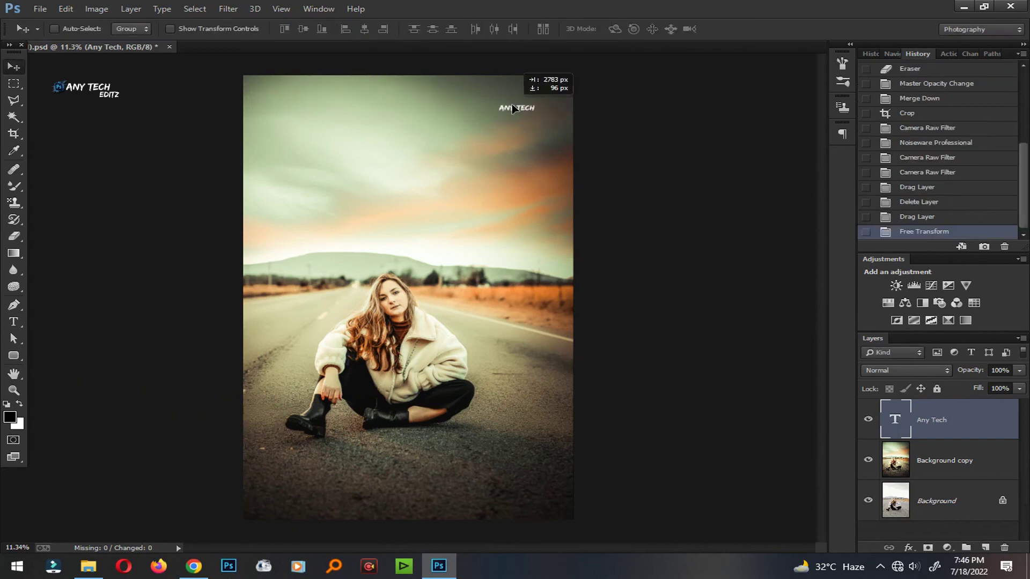
pyautogui.scroll(-5, 475, 214)
pyautogui.scroll(4, 459, 266)
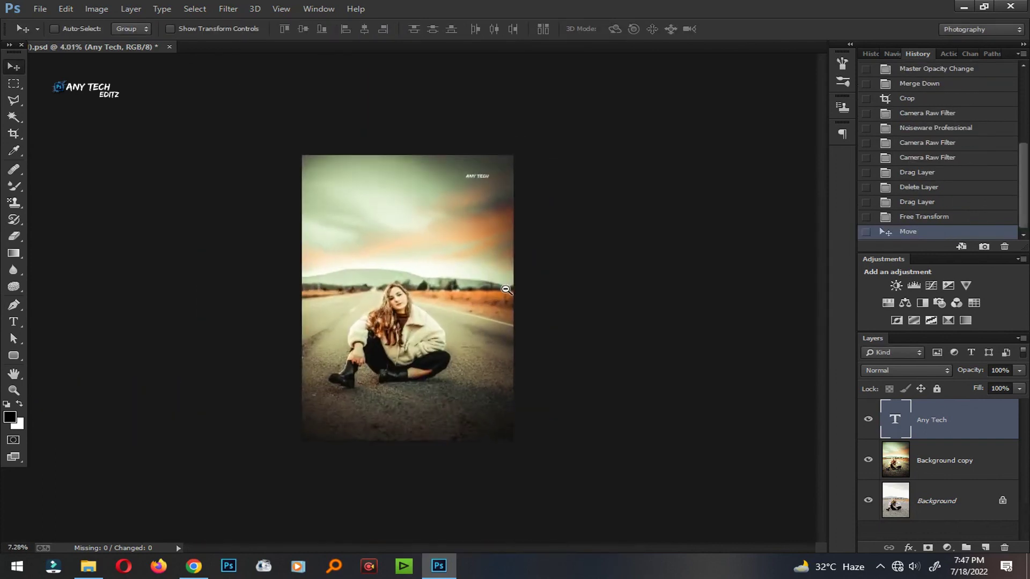
pyautogui.press('s')
pyautogui.hotkey('ctrl', 's')
pyautogui.click(14, 65)
# - Save a copy as JPEG named 01 (11).jpg, bringing up the JPEG Options
pyautogui.click(41, 8)
pyautogui.click(81, 126)
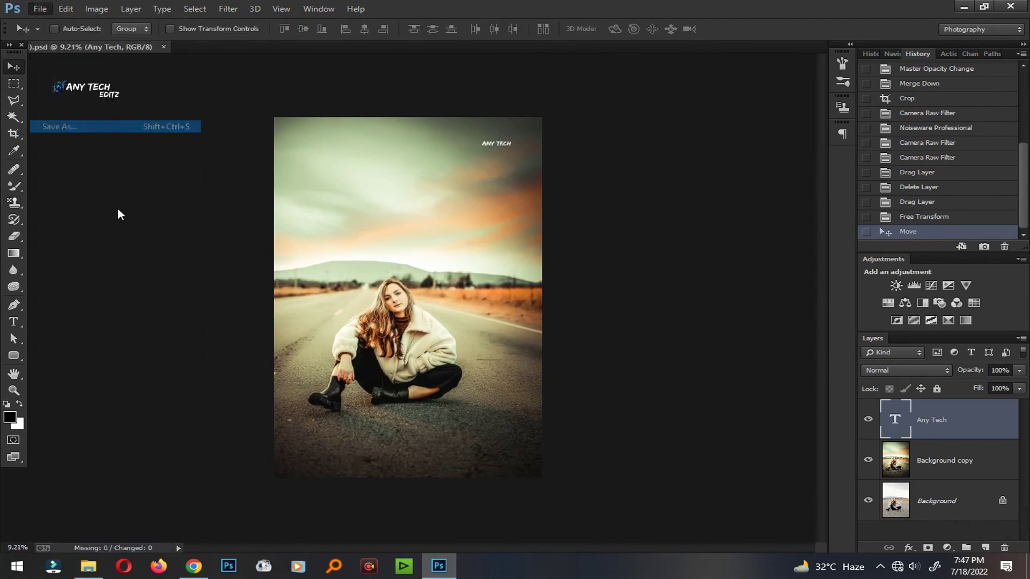
pyautogui.click(279, 430)
pyautogui.click(287, 313)
pyautogui.click(167, 415)
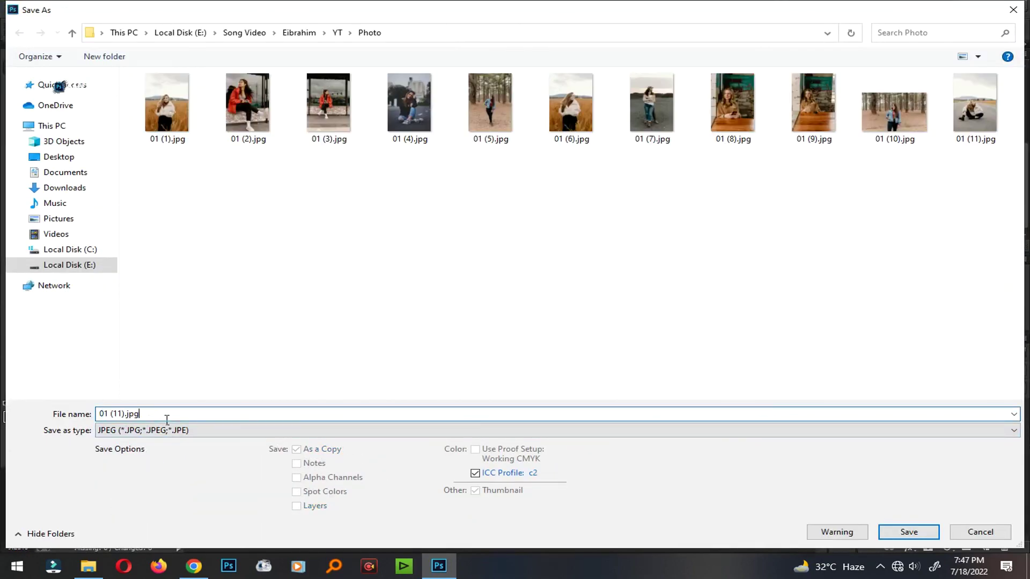
pyautogui.press('Return')
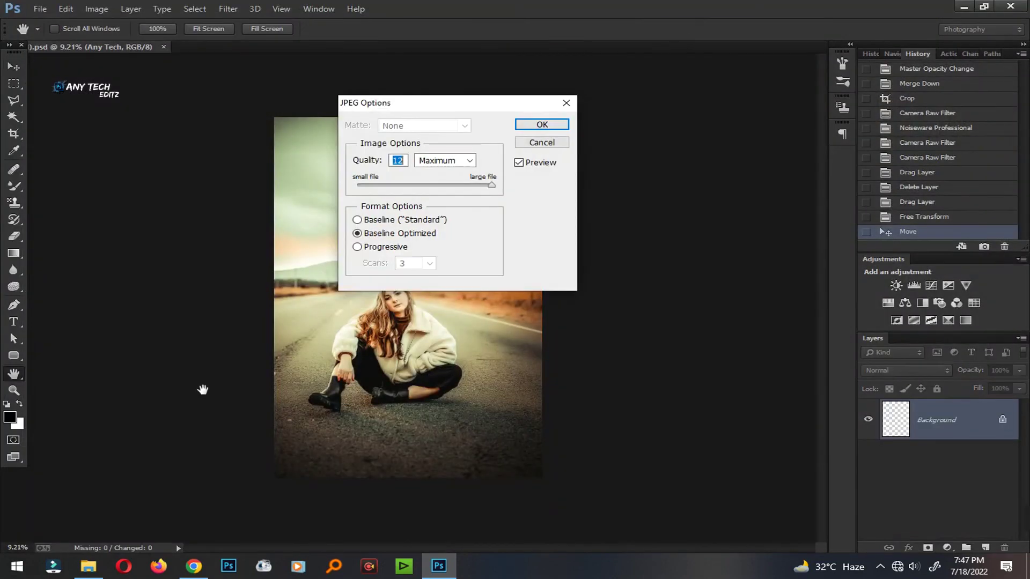